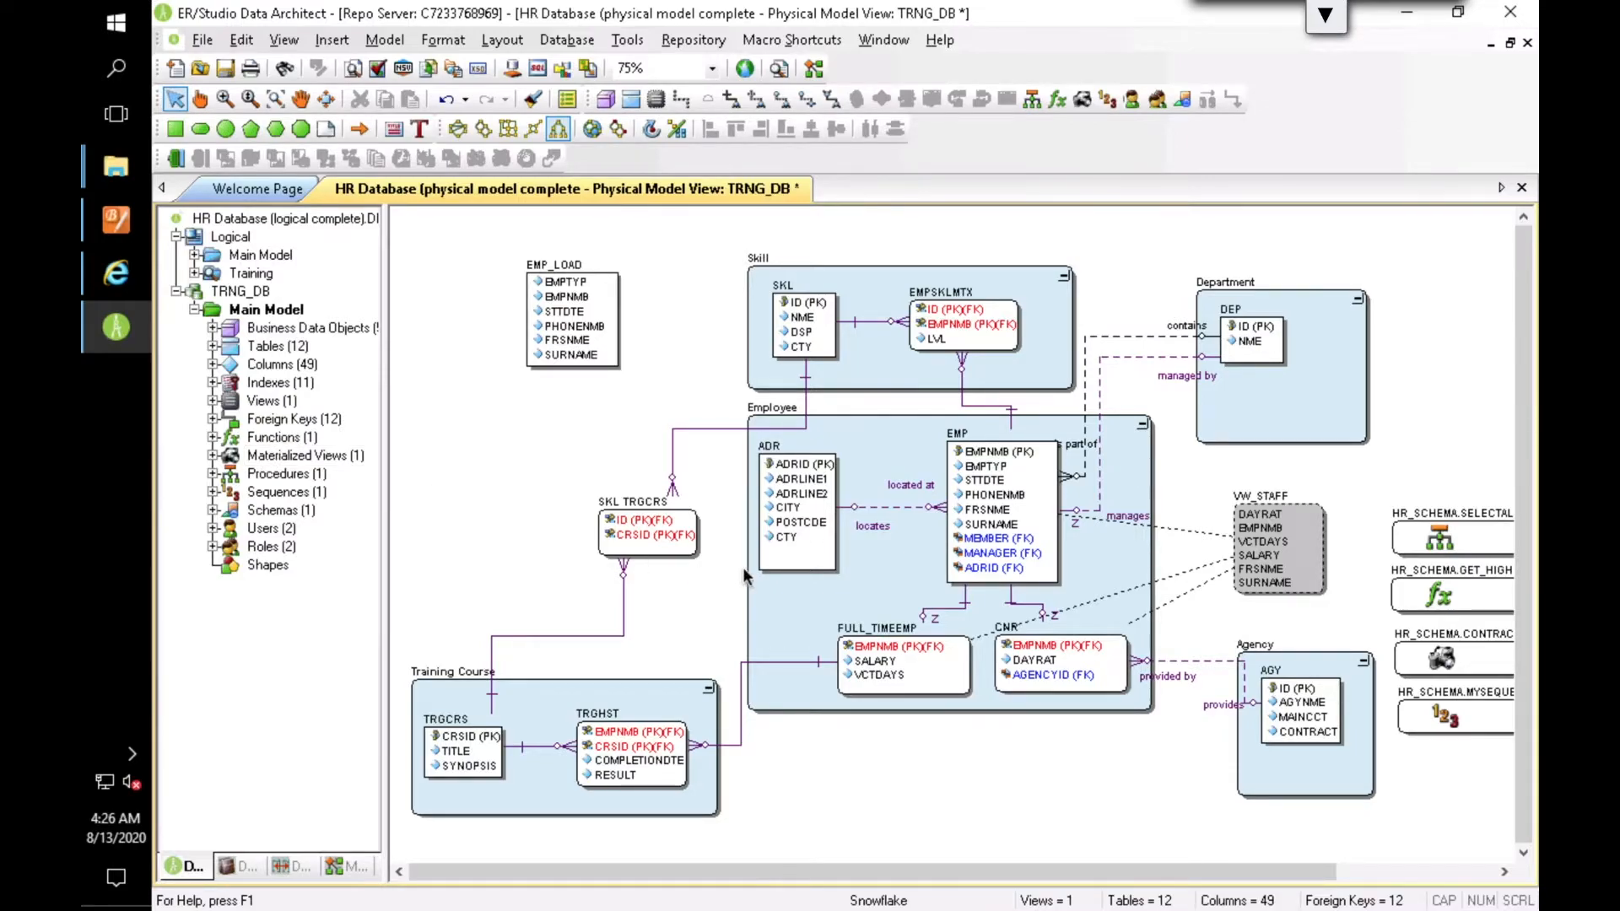
Step: Examine the EMP table's storage settings, clustering keys, columns and the datatypes available for its EMPNMB column
{"action": "double_click", "coordinate": [1043, 499]}
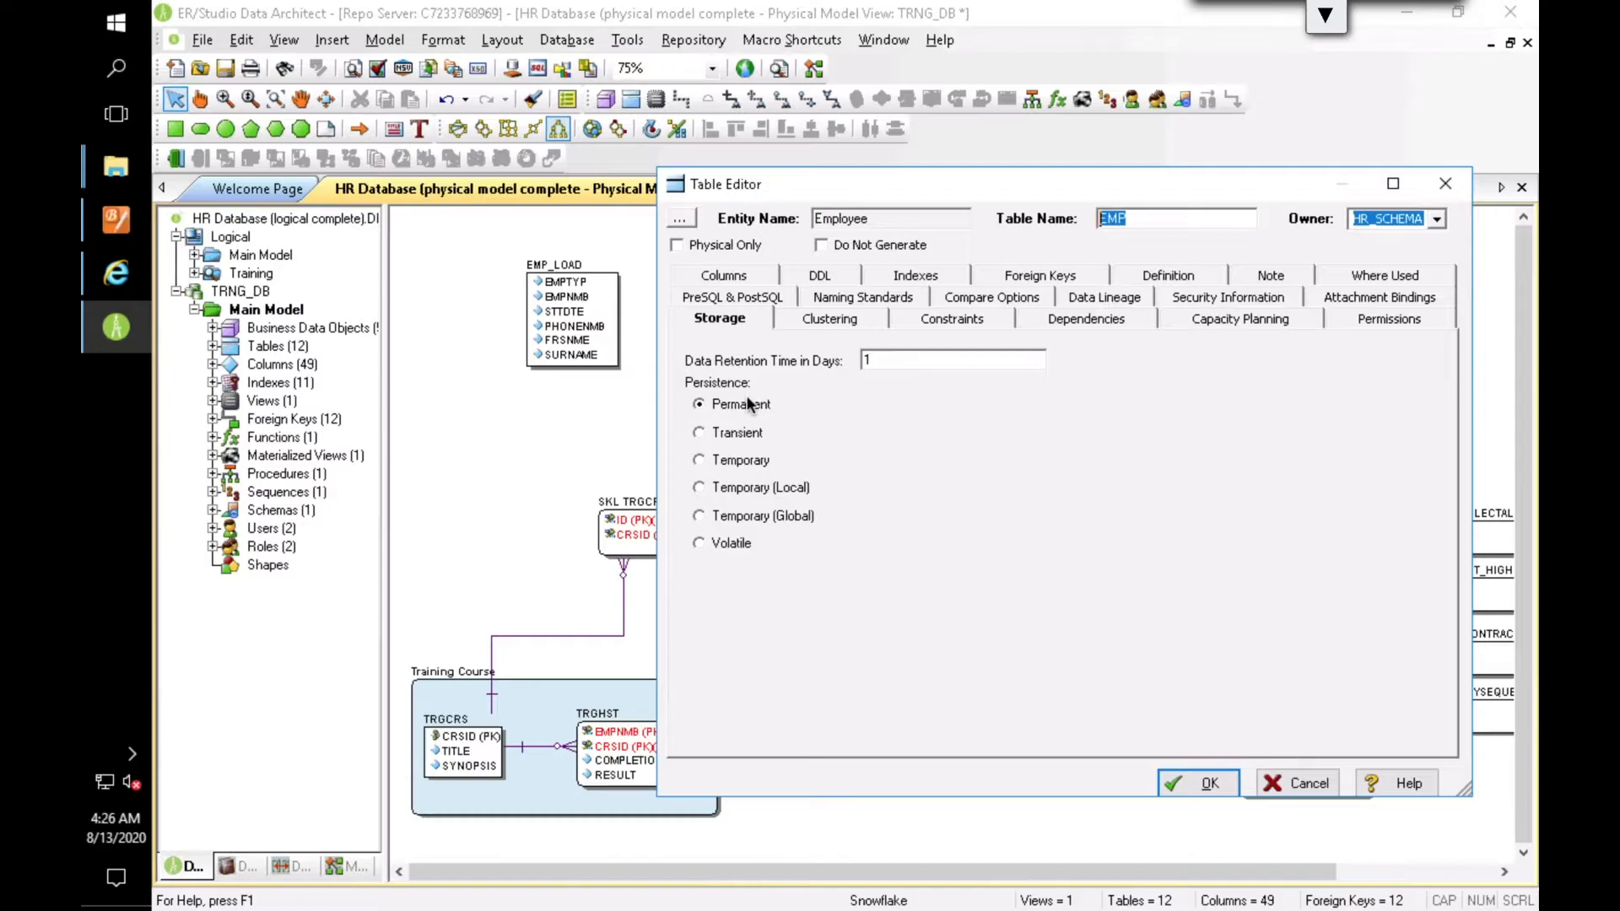
{"action": "left_click", "coordinate": [816, 319]}
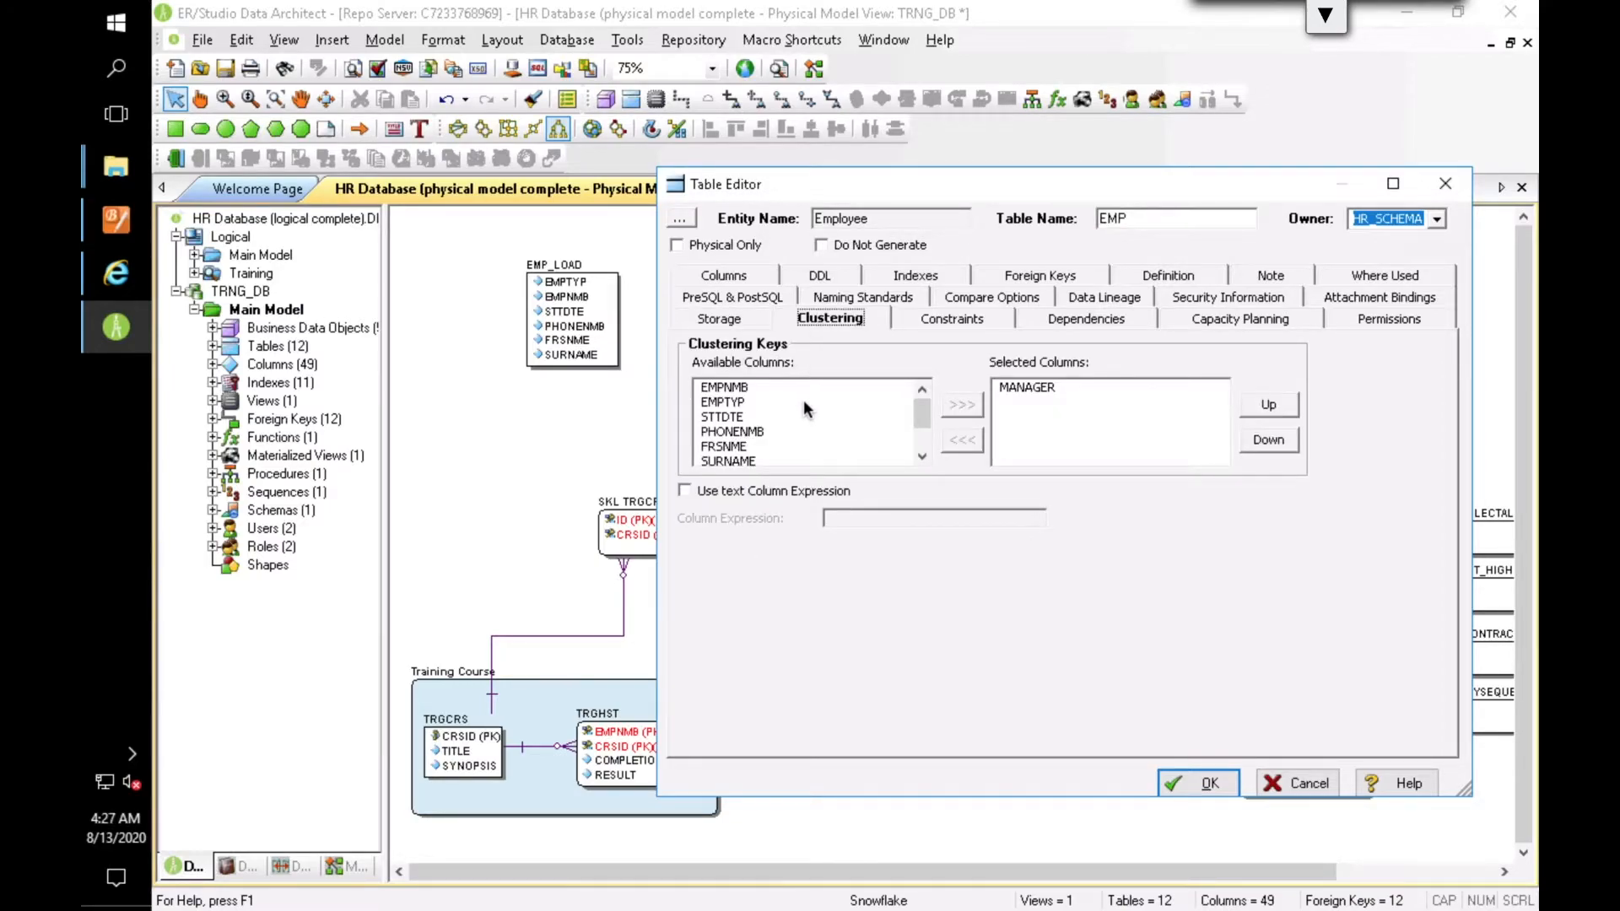
{"action": "left_click", "coordinate": [724, 275]}
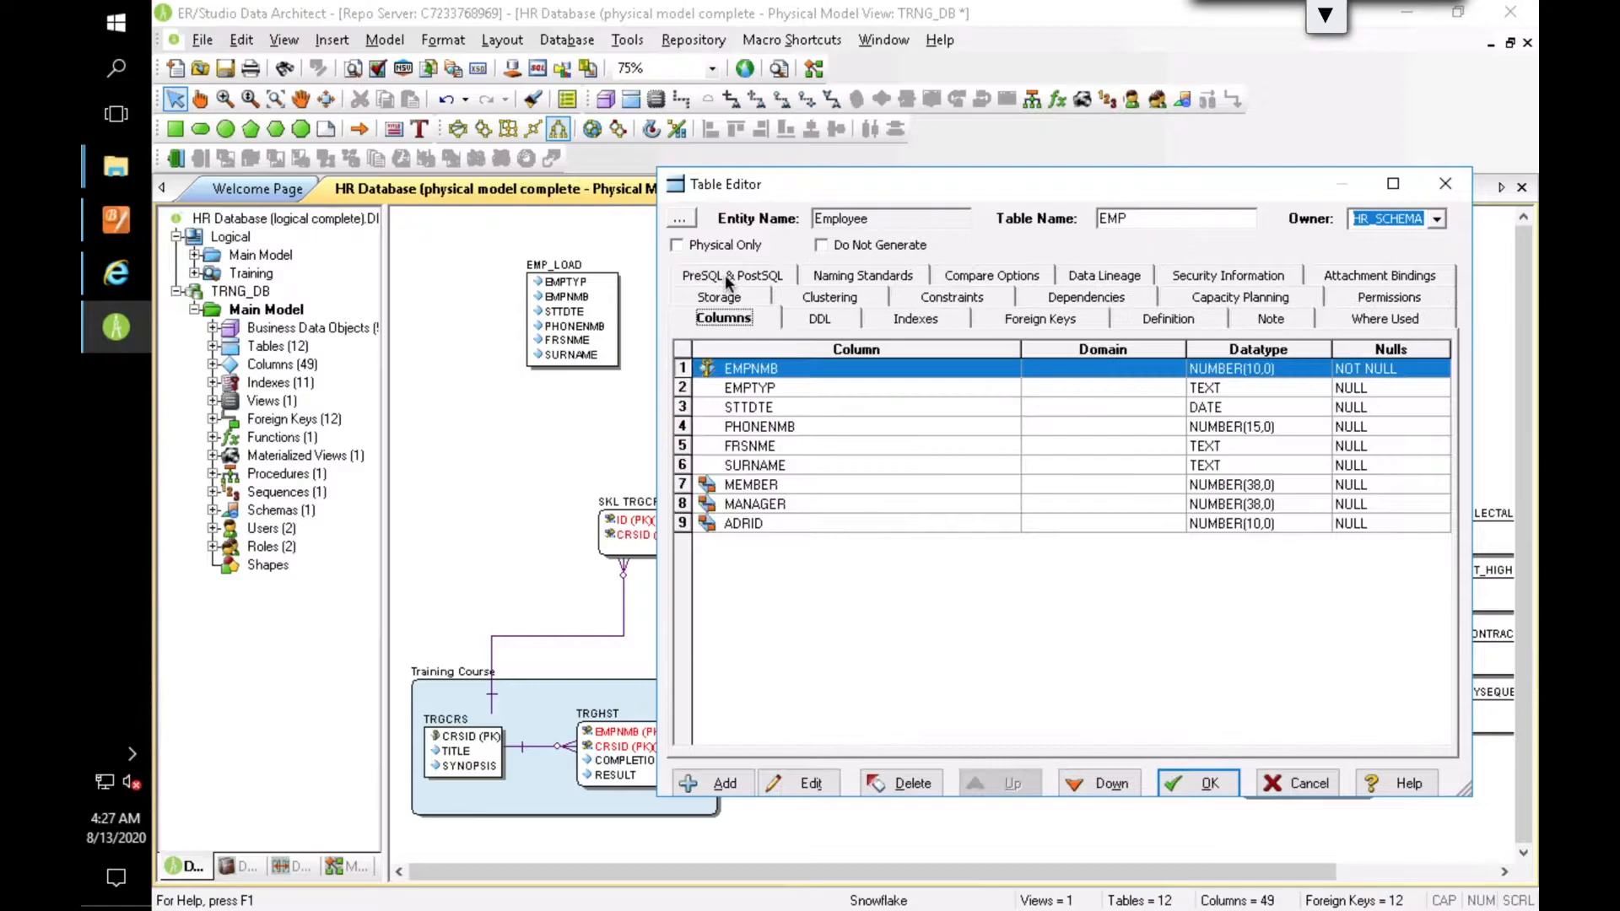
{"action": "left_click", "coordinate": [802, 784]}
{"action": "left_click", "coordinate": [876, 816]}
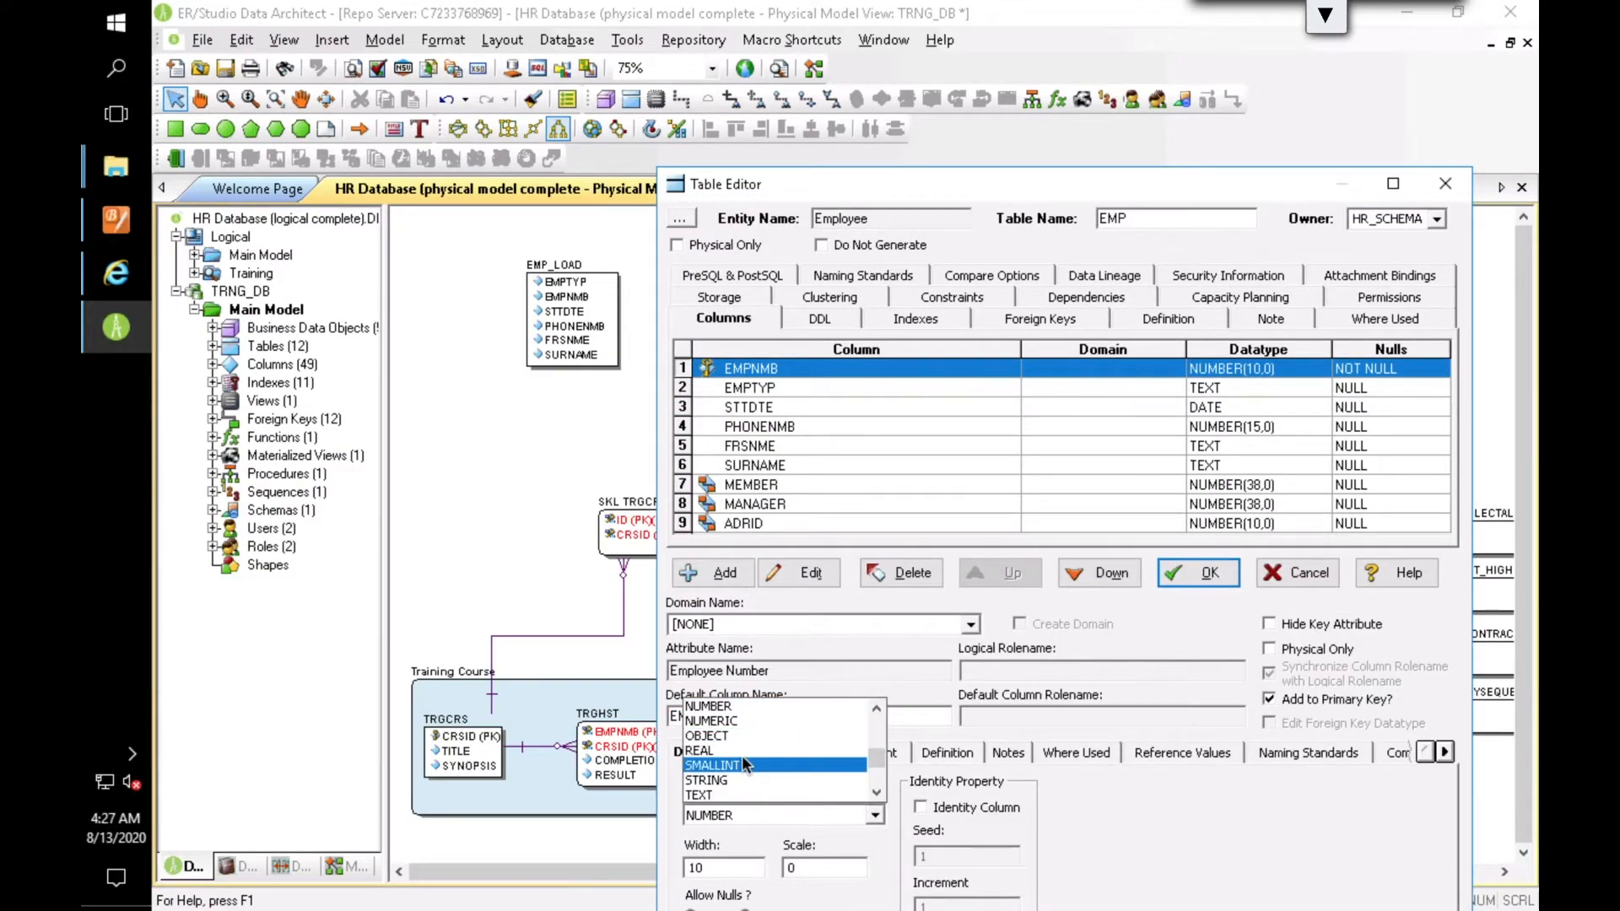
{"action": "left_click", "coordinate": [1159, 839]}
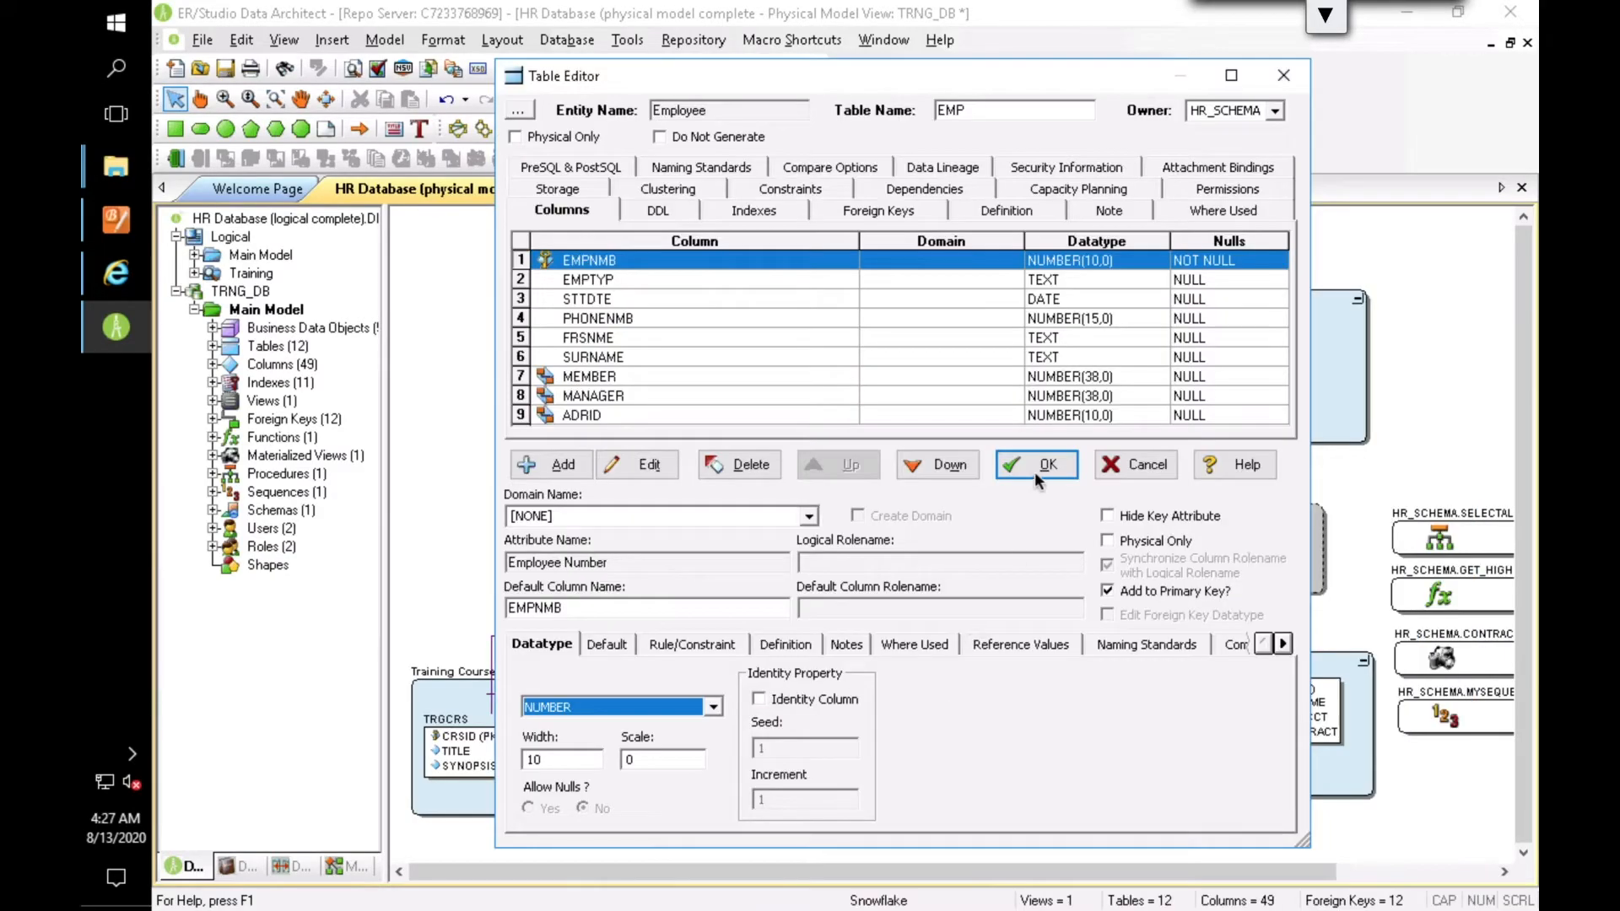
{"action": "left_click", "coordinate": [1198, 573]}
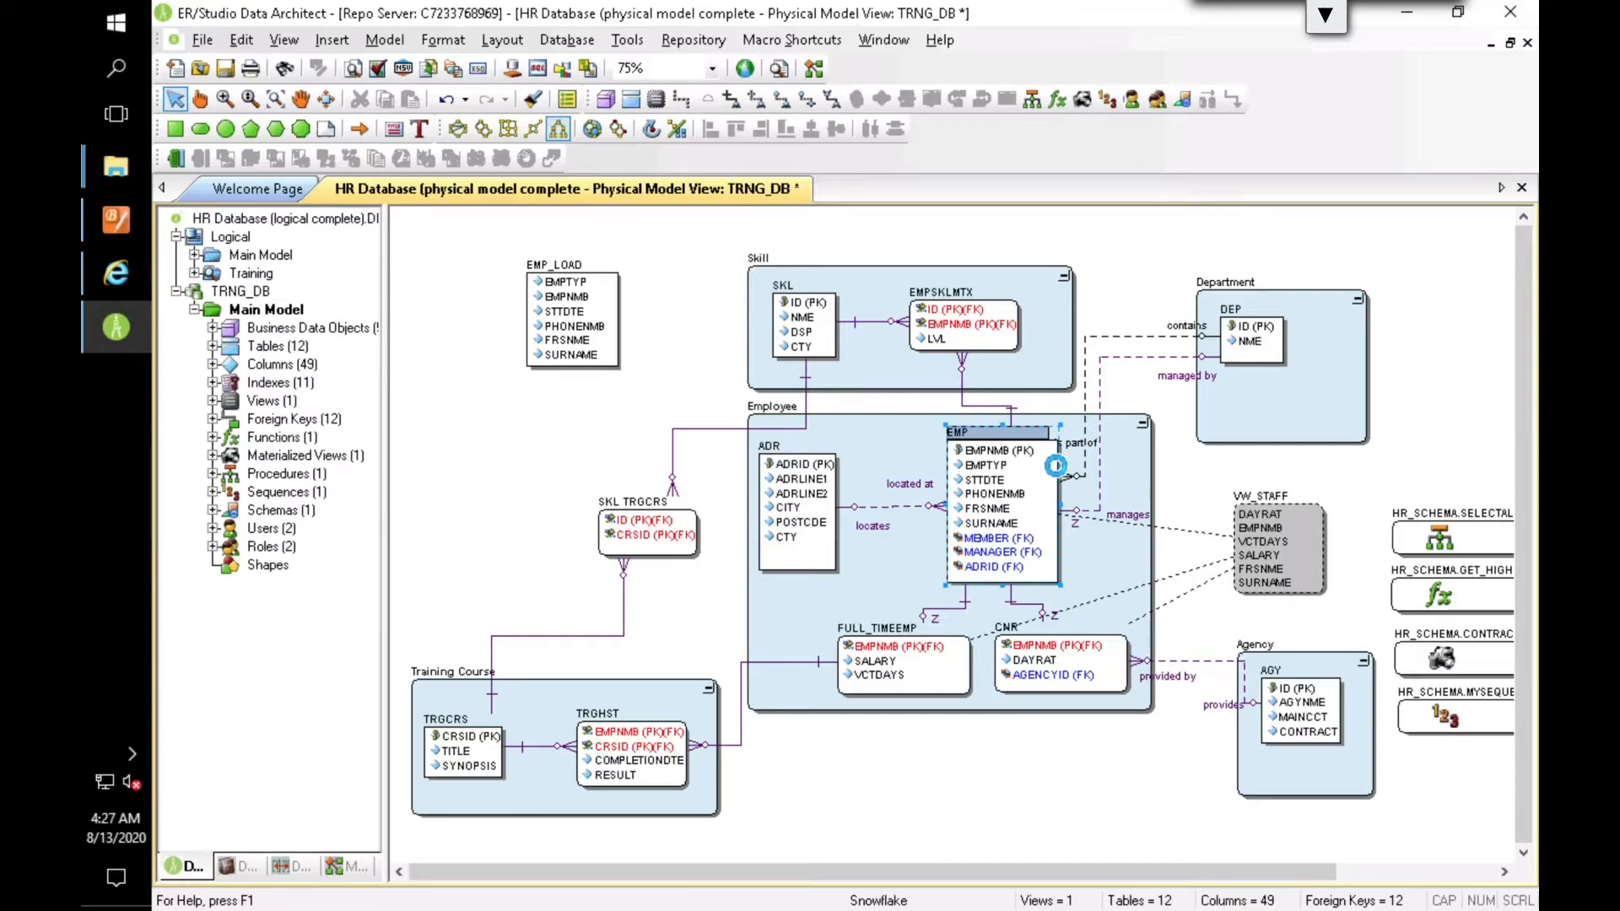
Step: Start generating the database from the physical model, choosing to generate objects with a database connection, and open the connection settings
{"action": "left_click", "coordinate": [554, 44]}
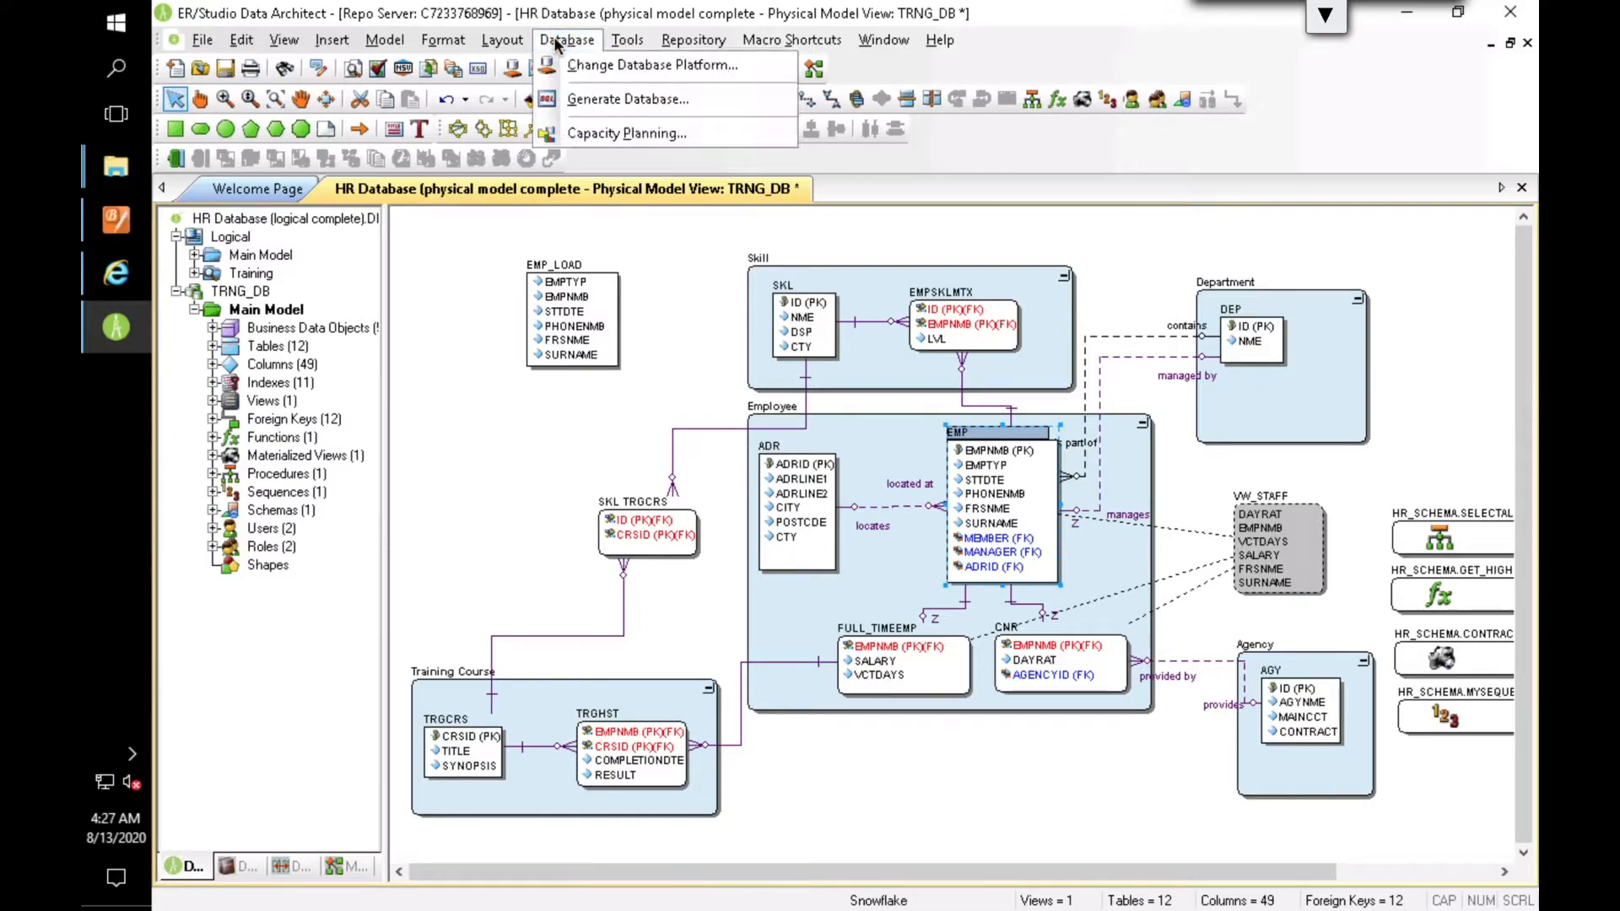
{"action": "left_click", "coordinate": [582, 102]}
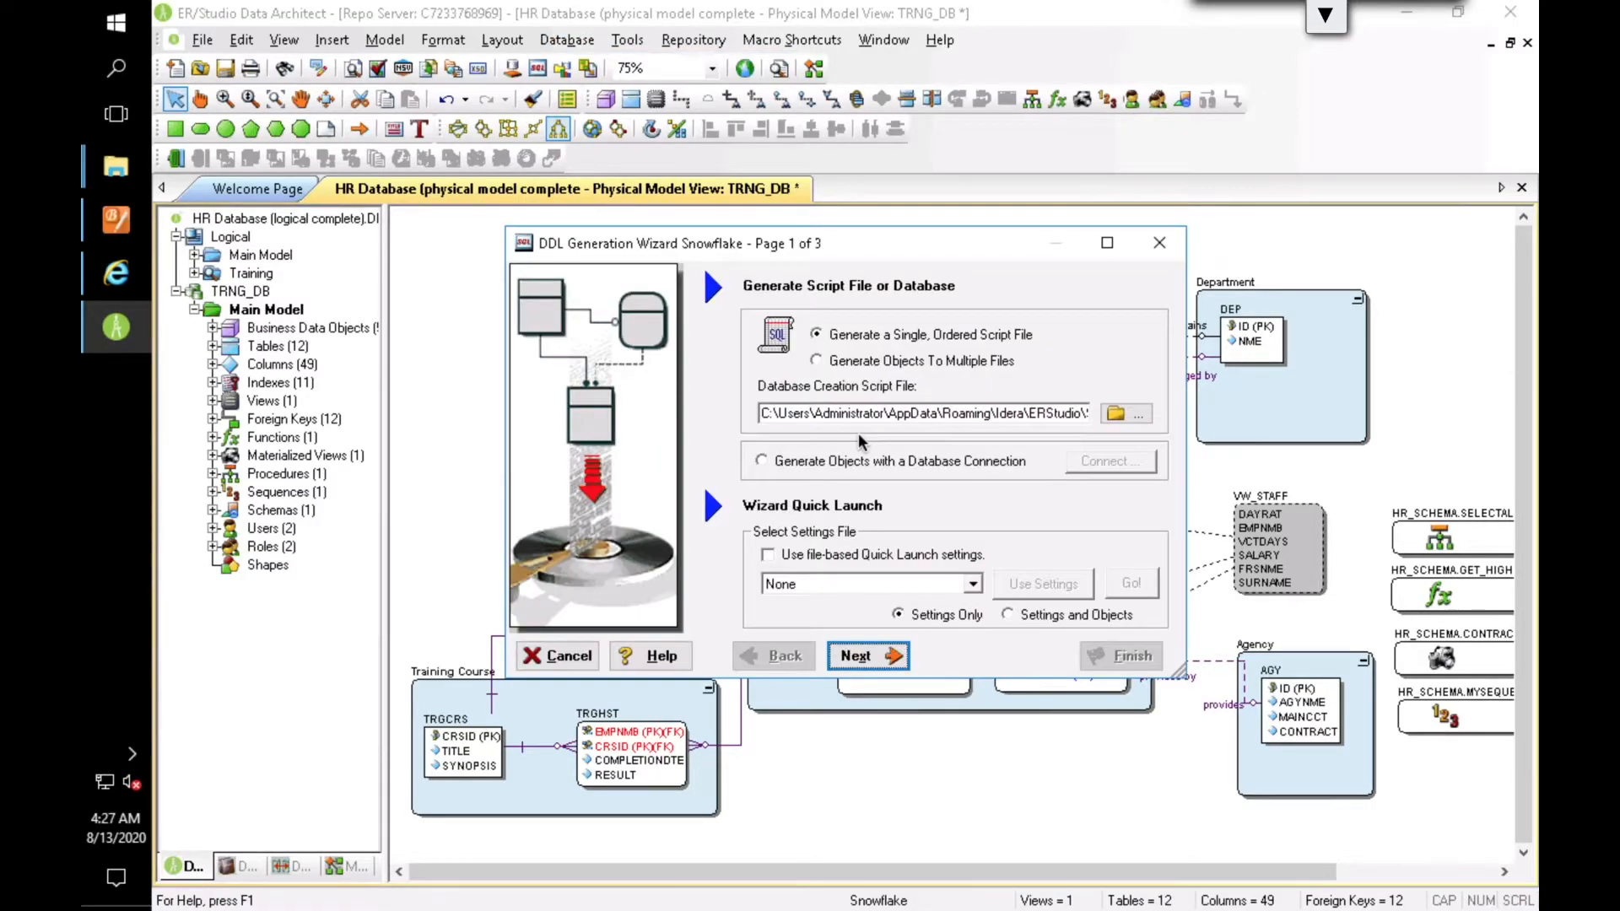
{"action": "left_click", "coordinate": [790, 461]}
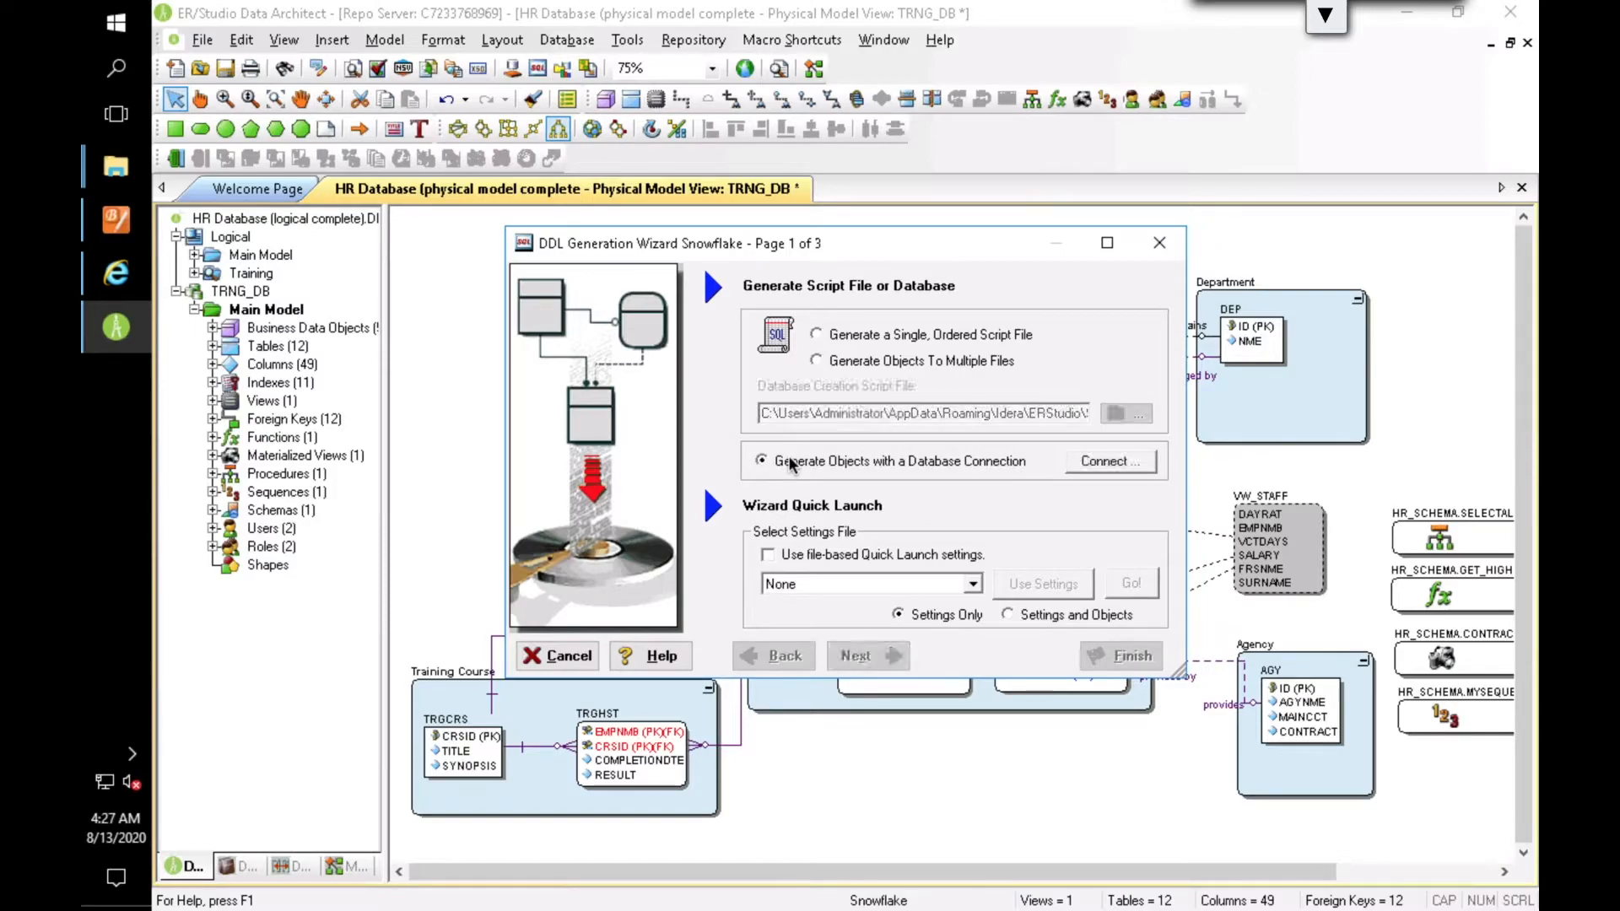
{"action": "left_click", "coordinate": [1122, 461]}
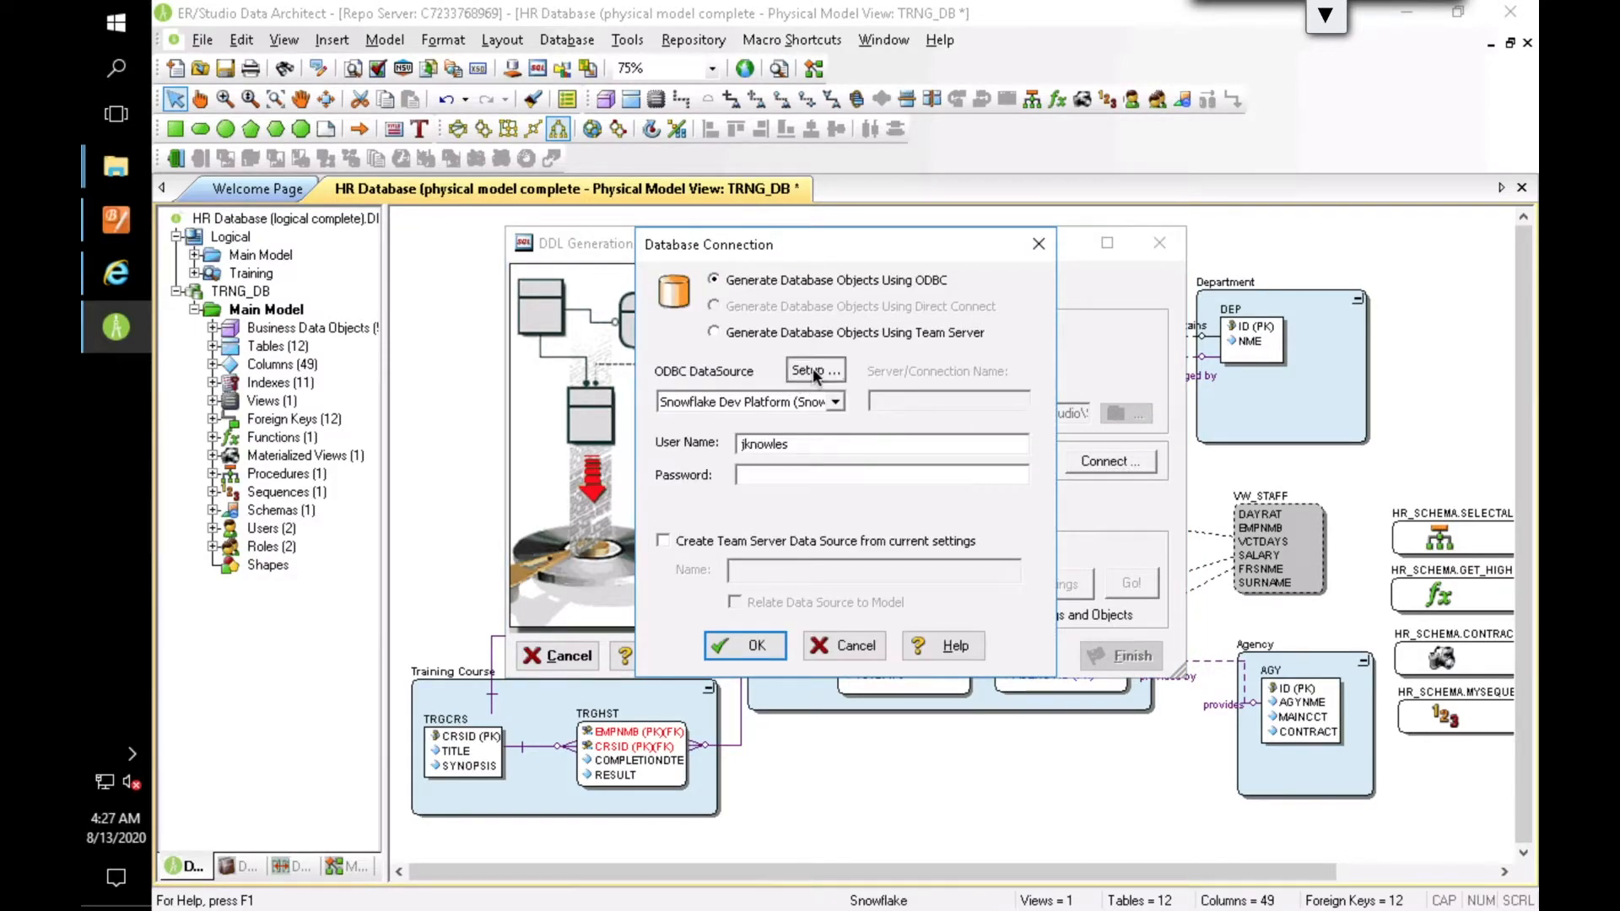
Step: Examine the ODBC configuration of the Snowflake Dev Platform data source
{"action": "left_click", "coordinate": [813, 368]}
{"action": "left_click", "coordinate": [640, 407]}
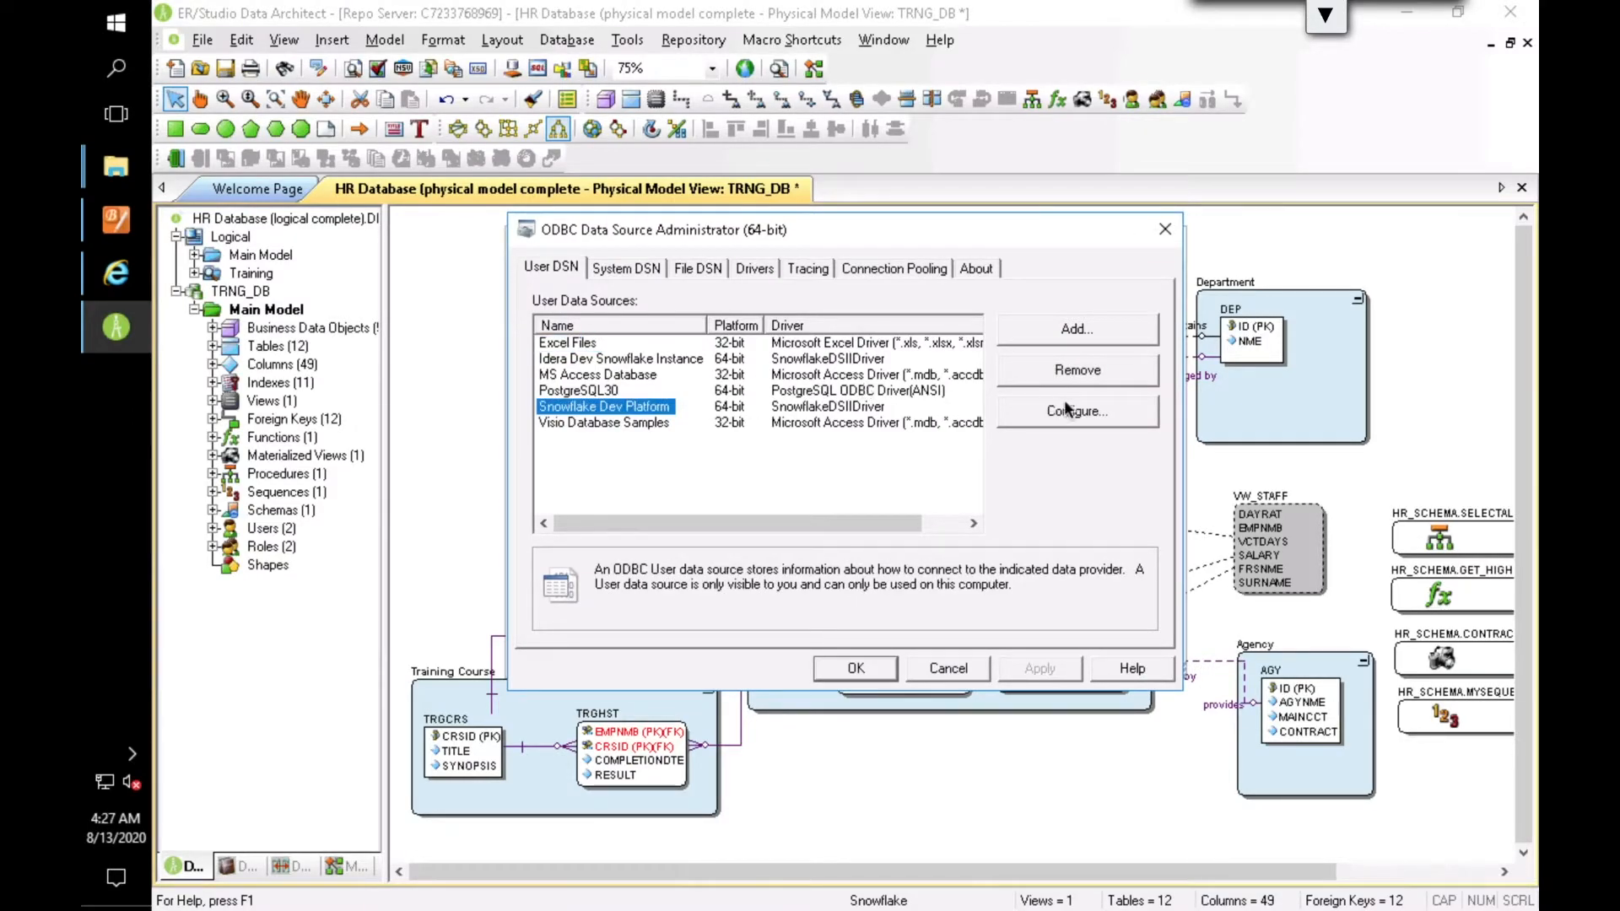
{"action": "left_click", "coordinate": [1070, 412]}
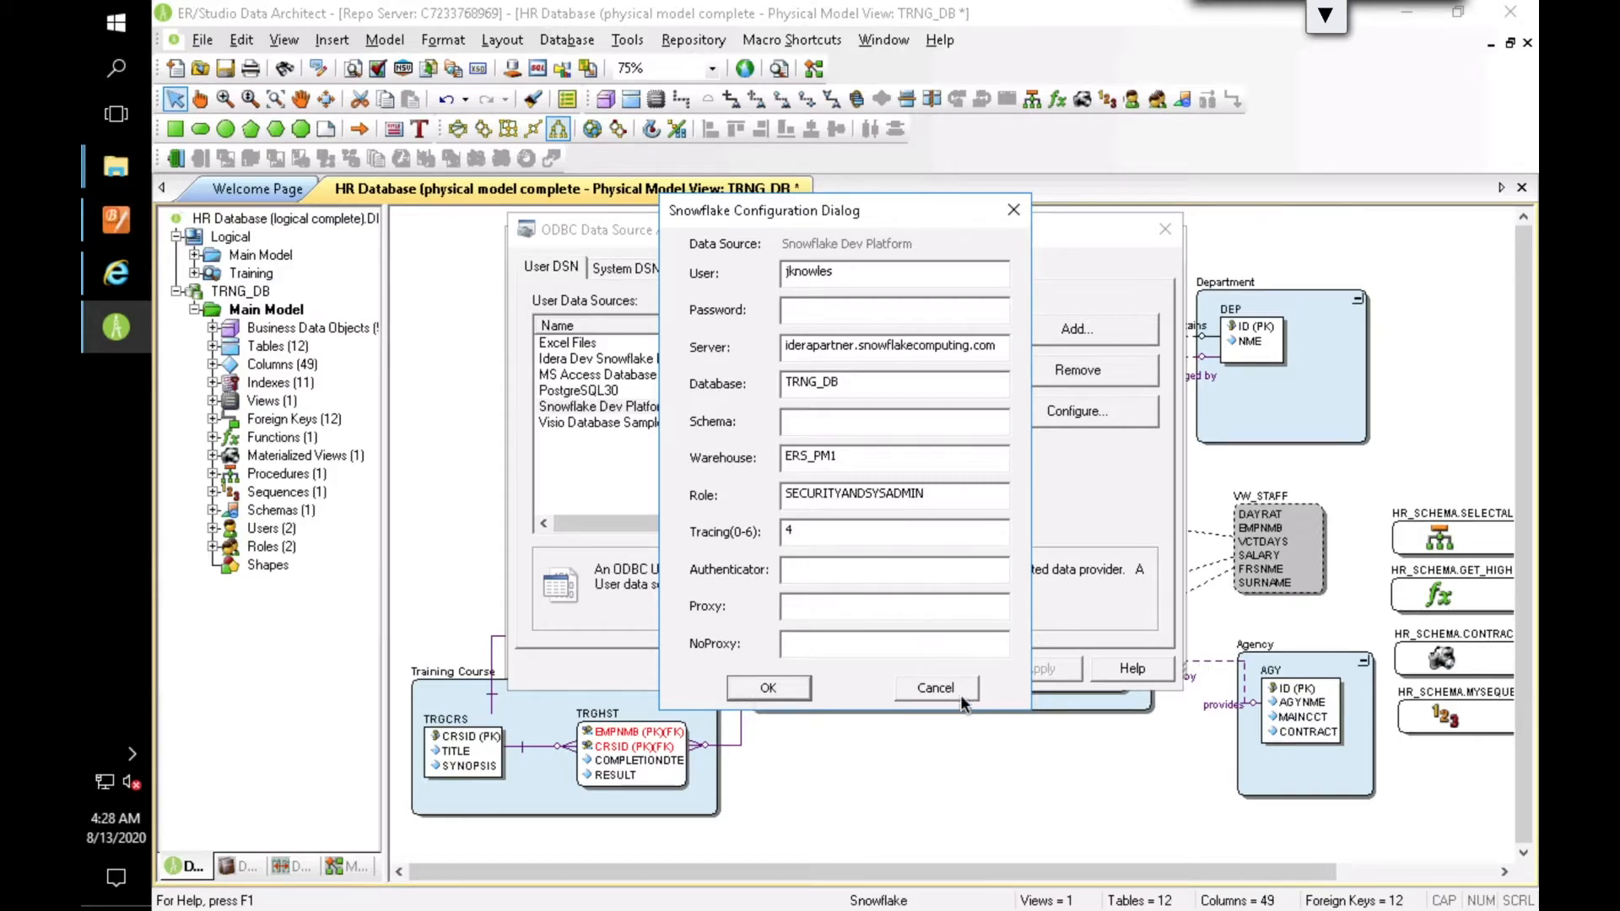
{"action": "left_click", "coordinate": [936, 686]}
{"action": "left_click", "coordinate": [869, 668]}
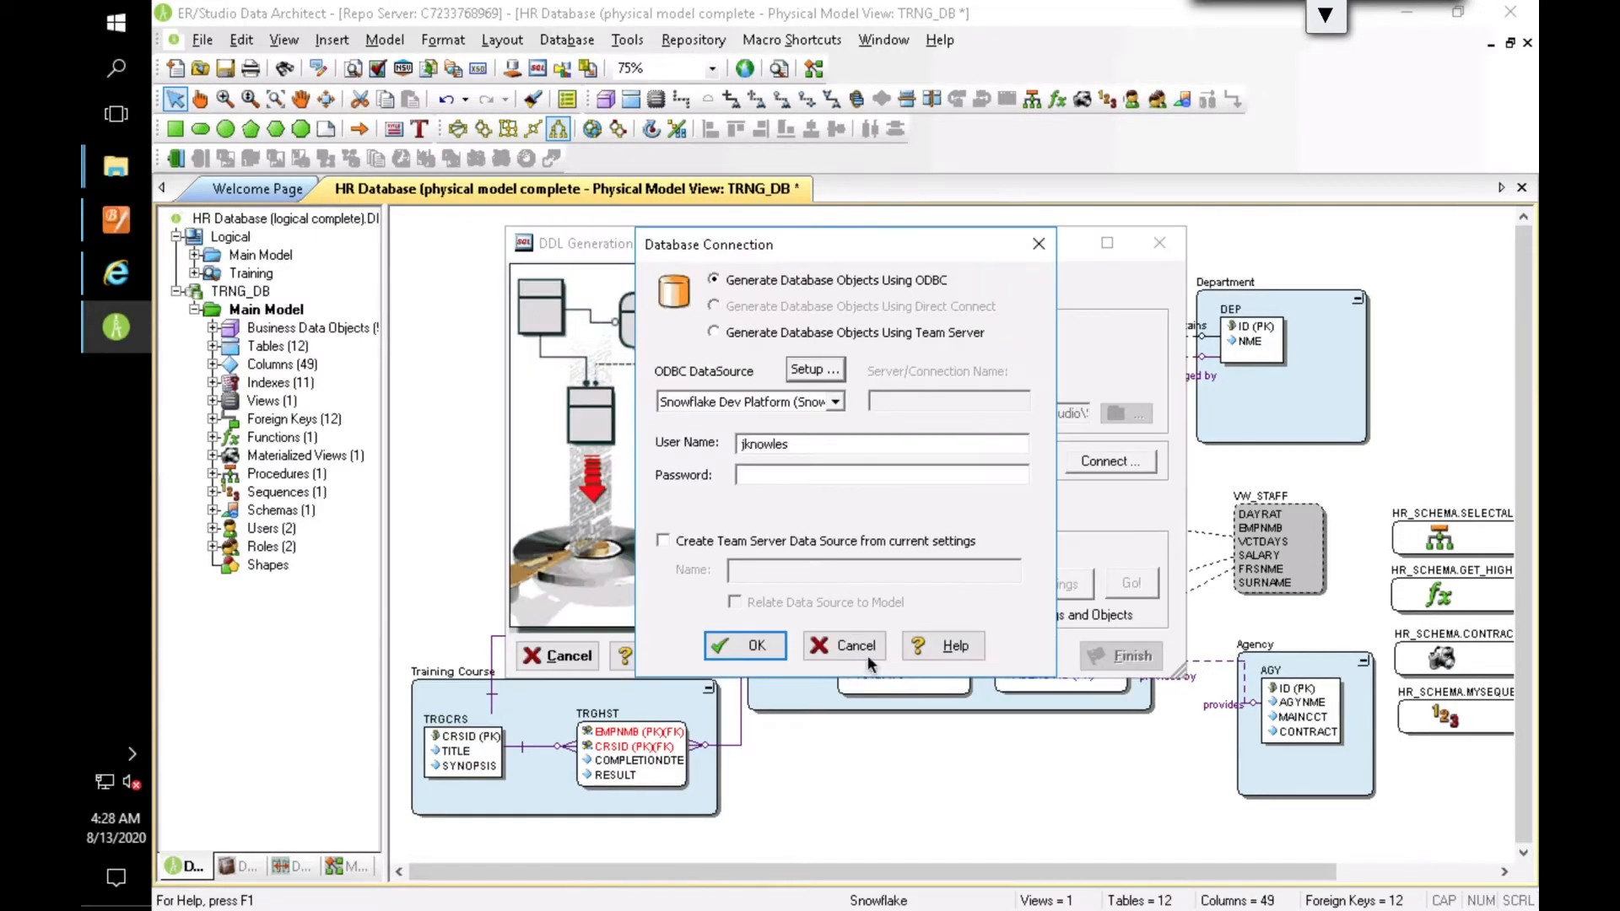
Step: Enter the account password, connect to the Snowflake Dev Platform data source and proceed to the object selection
{"action": "left_click", "coordinate": [752, 474]}
{"action": "type", "text": "**********"}
{"action": "left_click", "coordinate": [741, 645]}
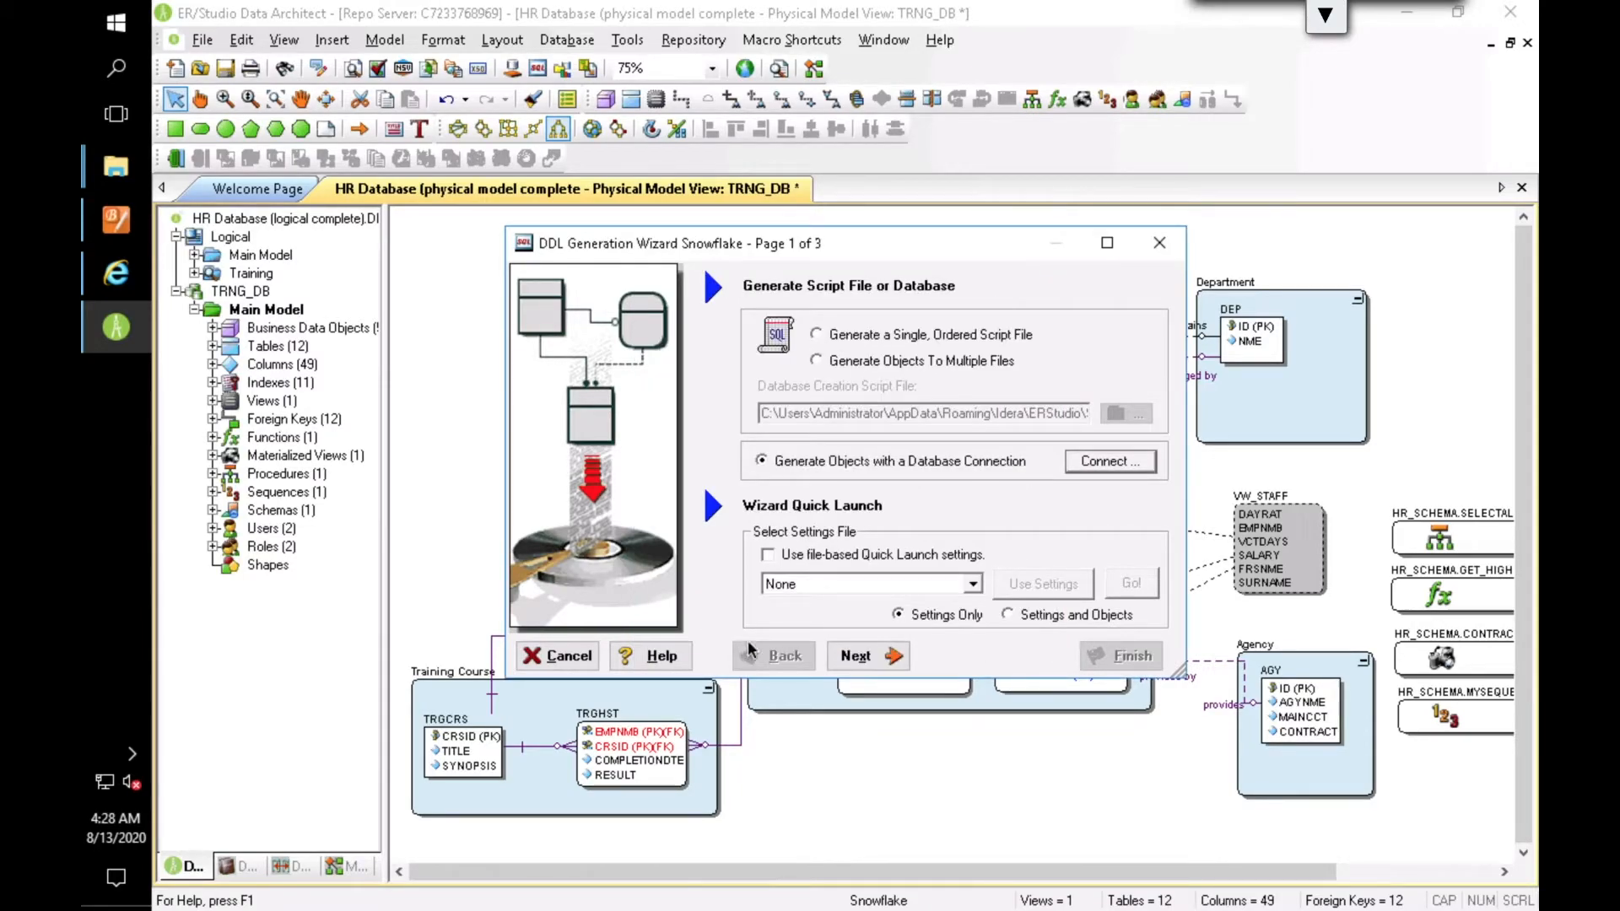
{"action": "left_click", "coordinate": [880, 669]}
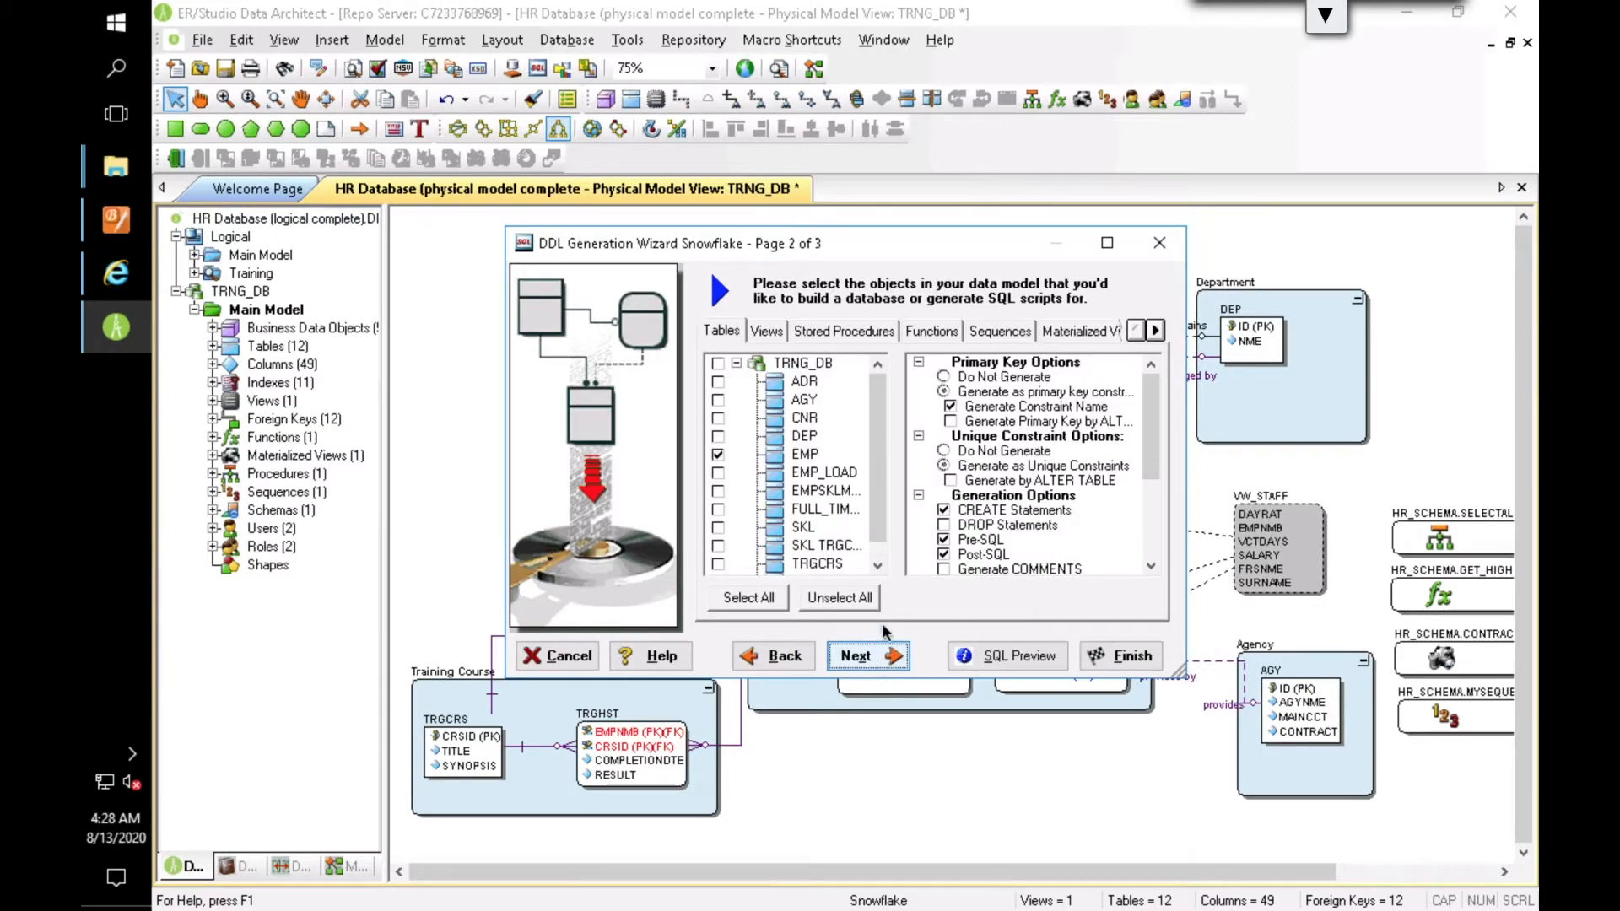
Step: Include all TRNG_DB tables, views, stored procedures, functions, sequences and materialized views in the generation
{"action": "left_click", "coordinate": [718, 364]}
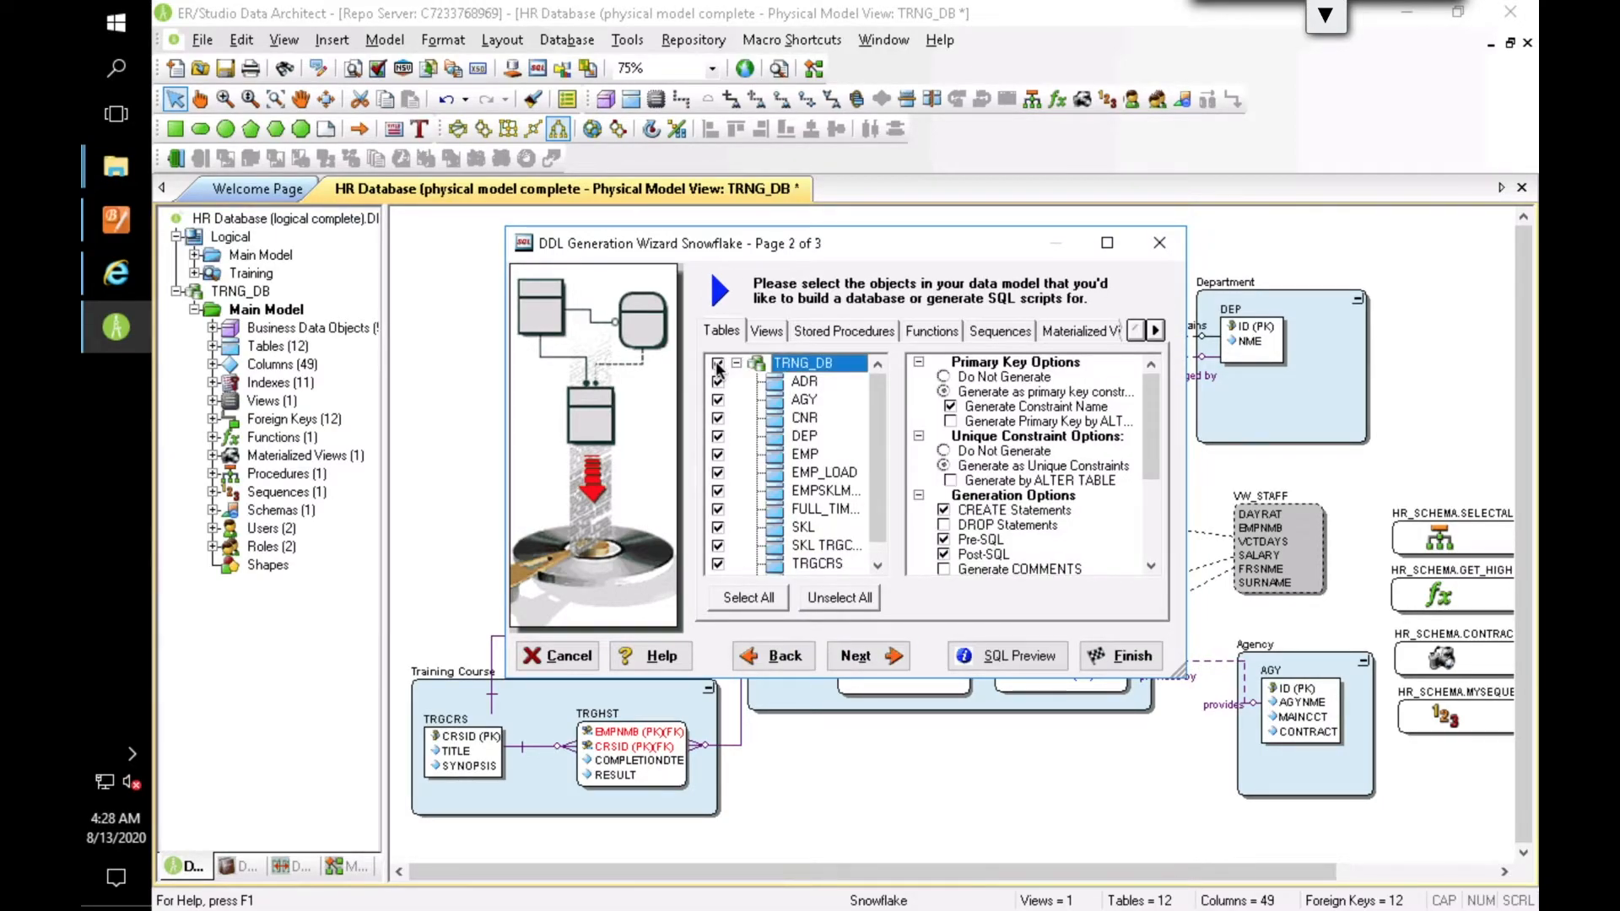
{"action": "left_click", "coordinate": [780, 339]}
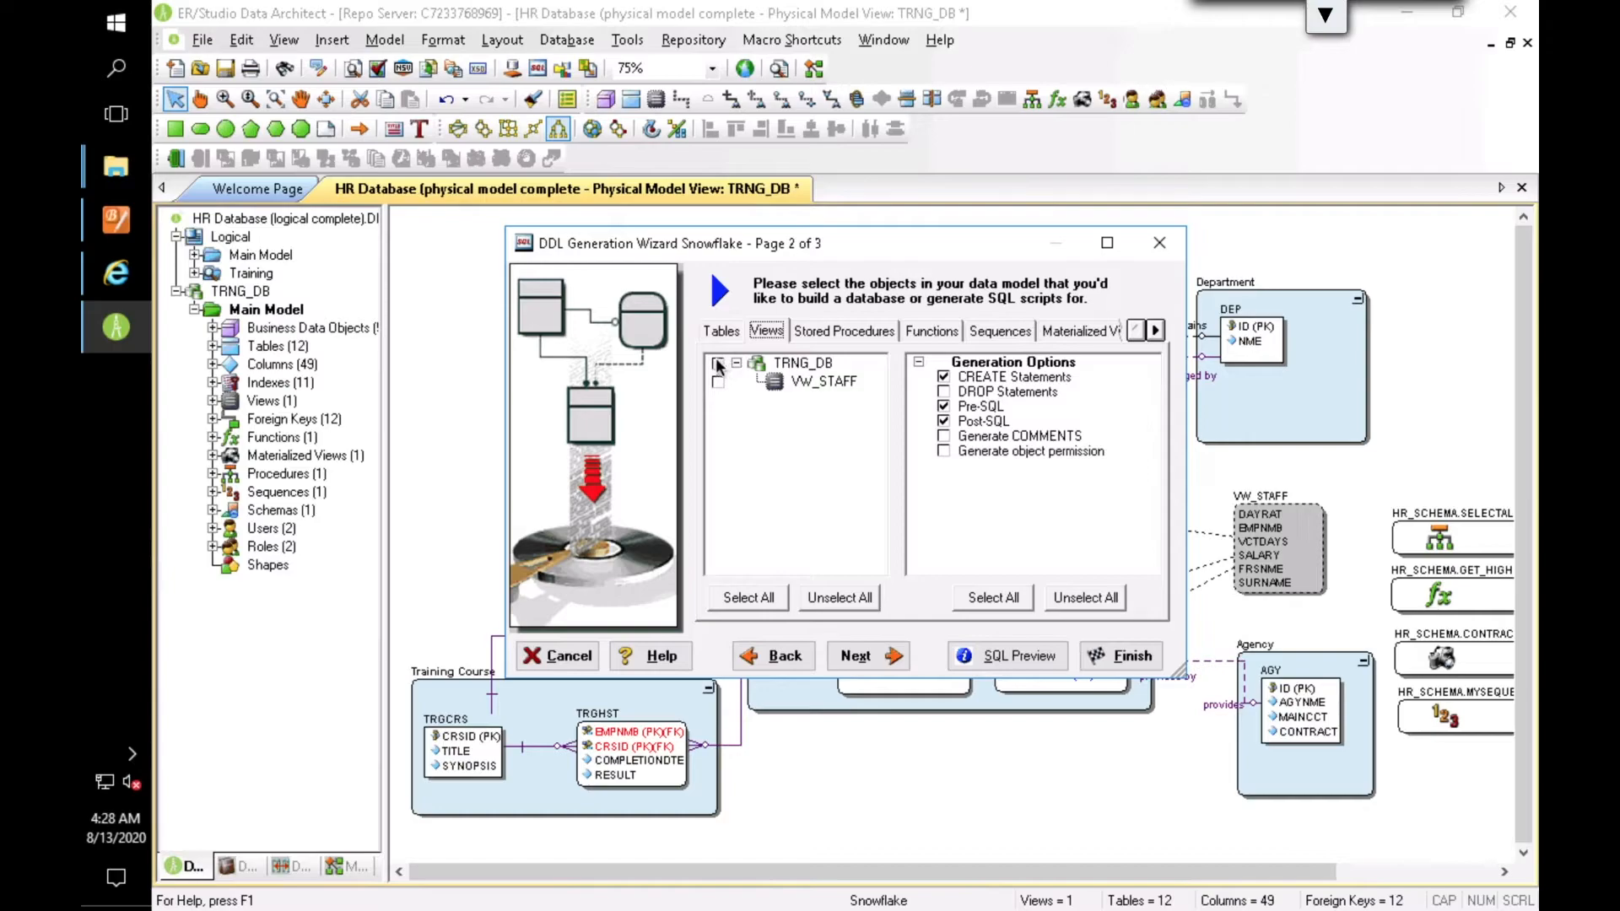
{"action": "left_click", "coordinate": [856, 336]}
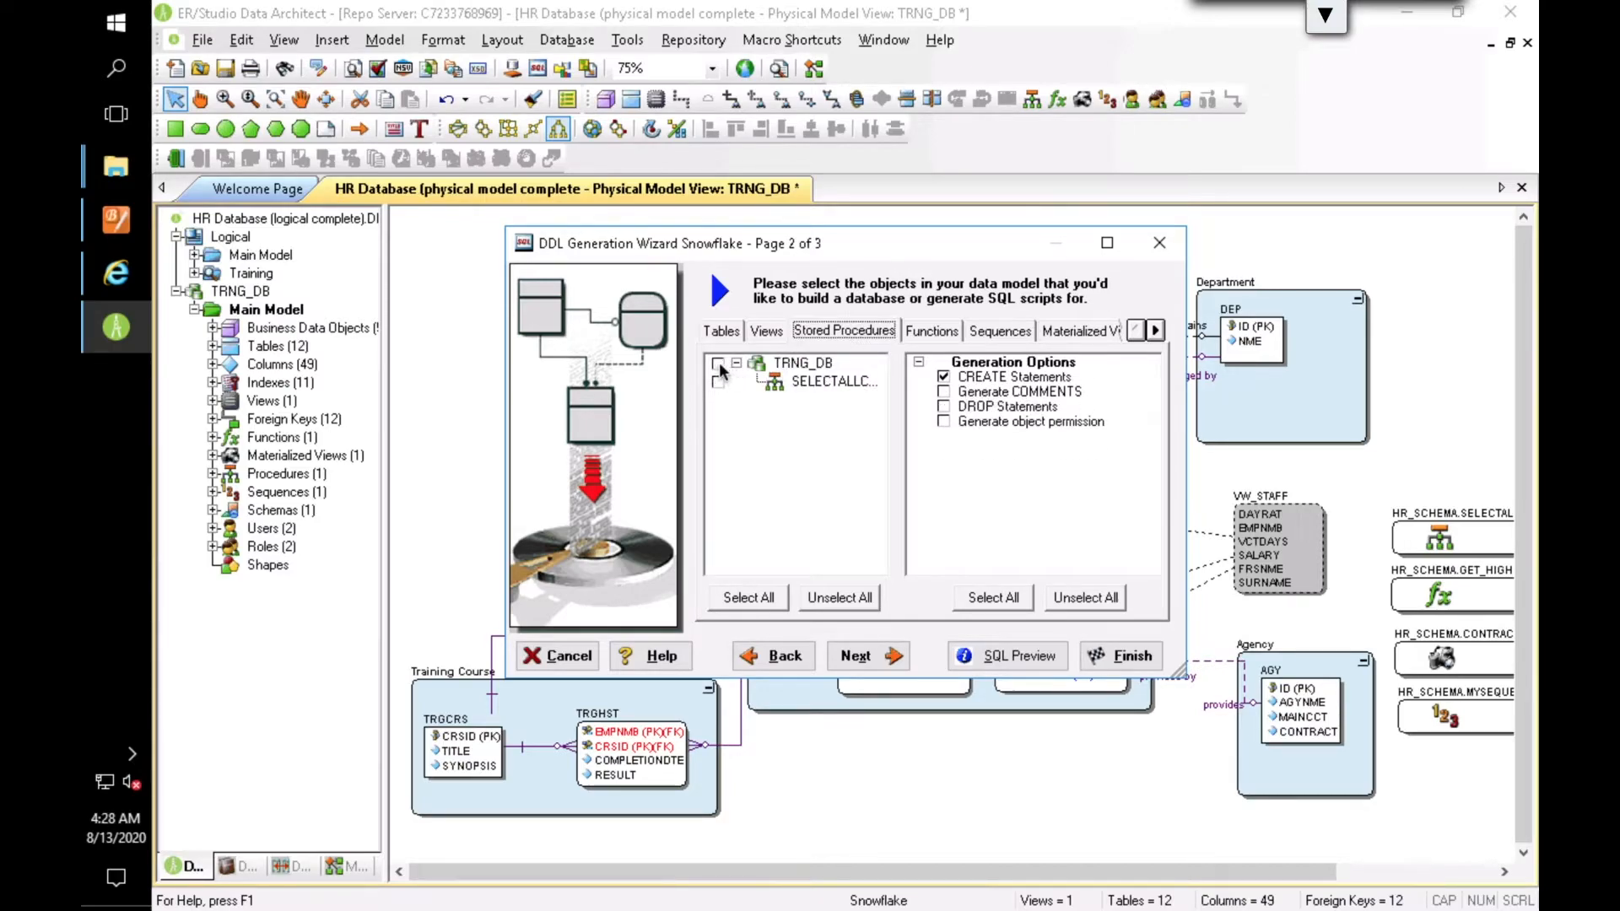
{"action": "left_click", "coordinate": [932, 333]}
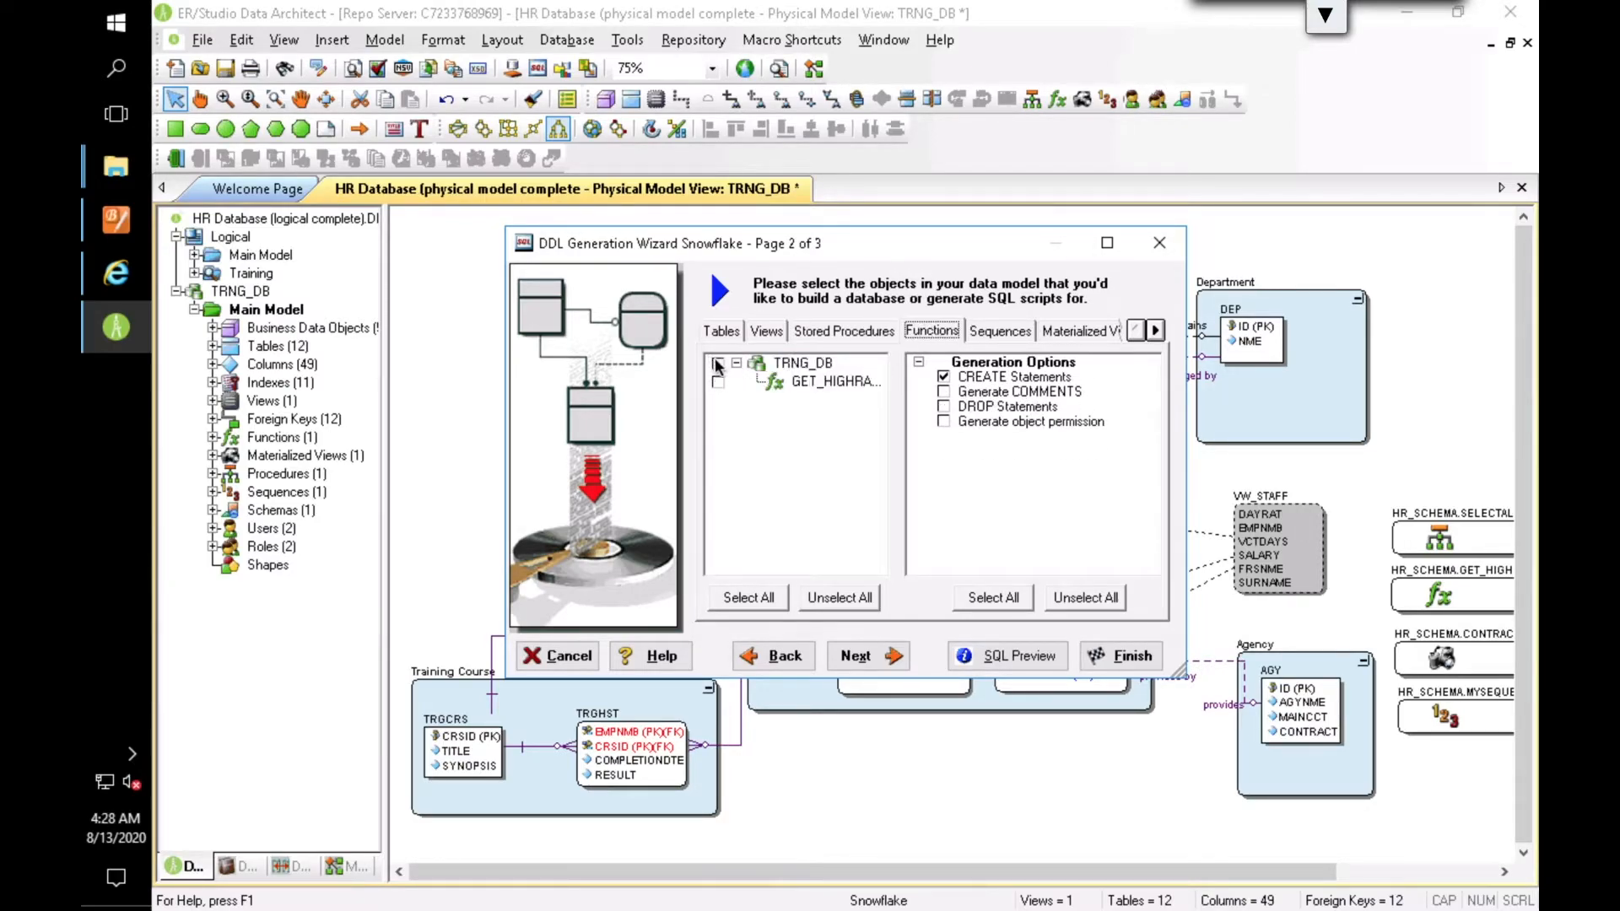
{"action": "left_click", "coordinate": [981, 337]}
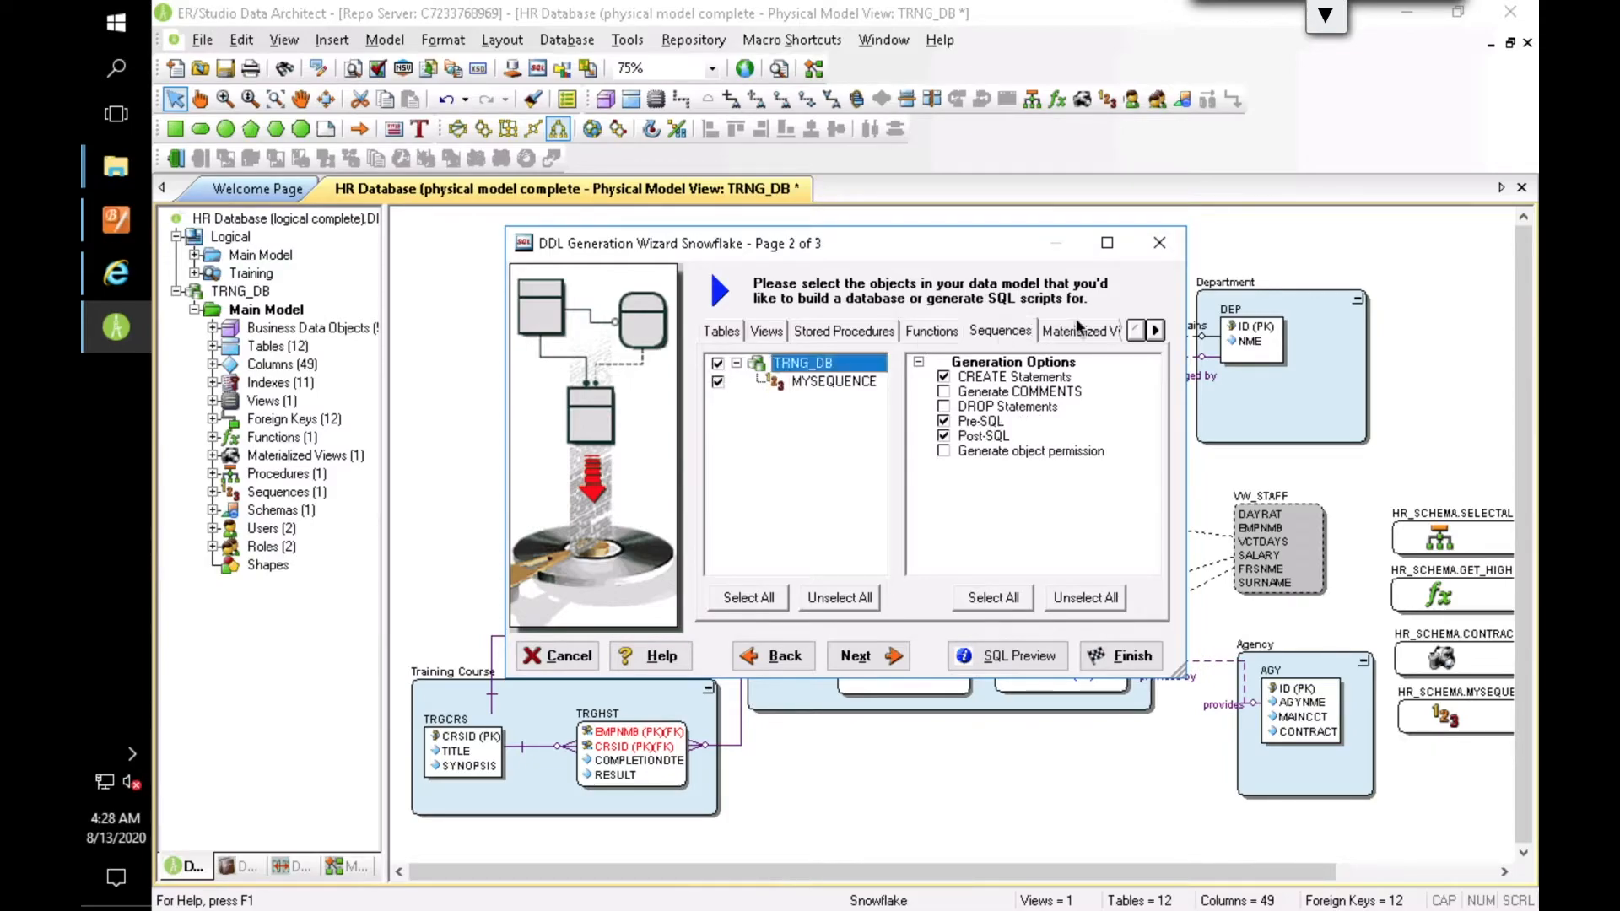
{"action": "left_click", "coordinate": [1057, 336]}
{"action": "left_click", "coordinate": [718, 363]}
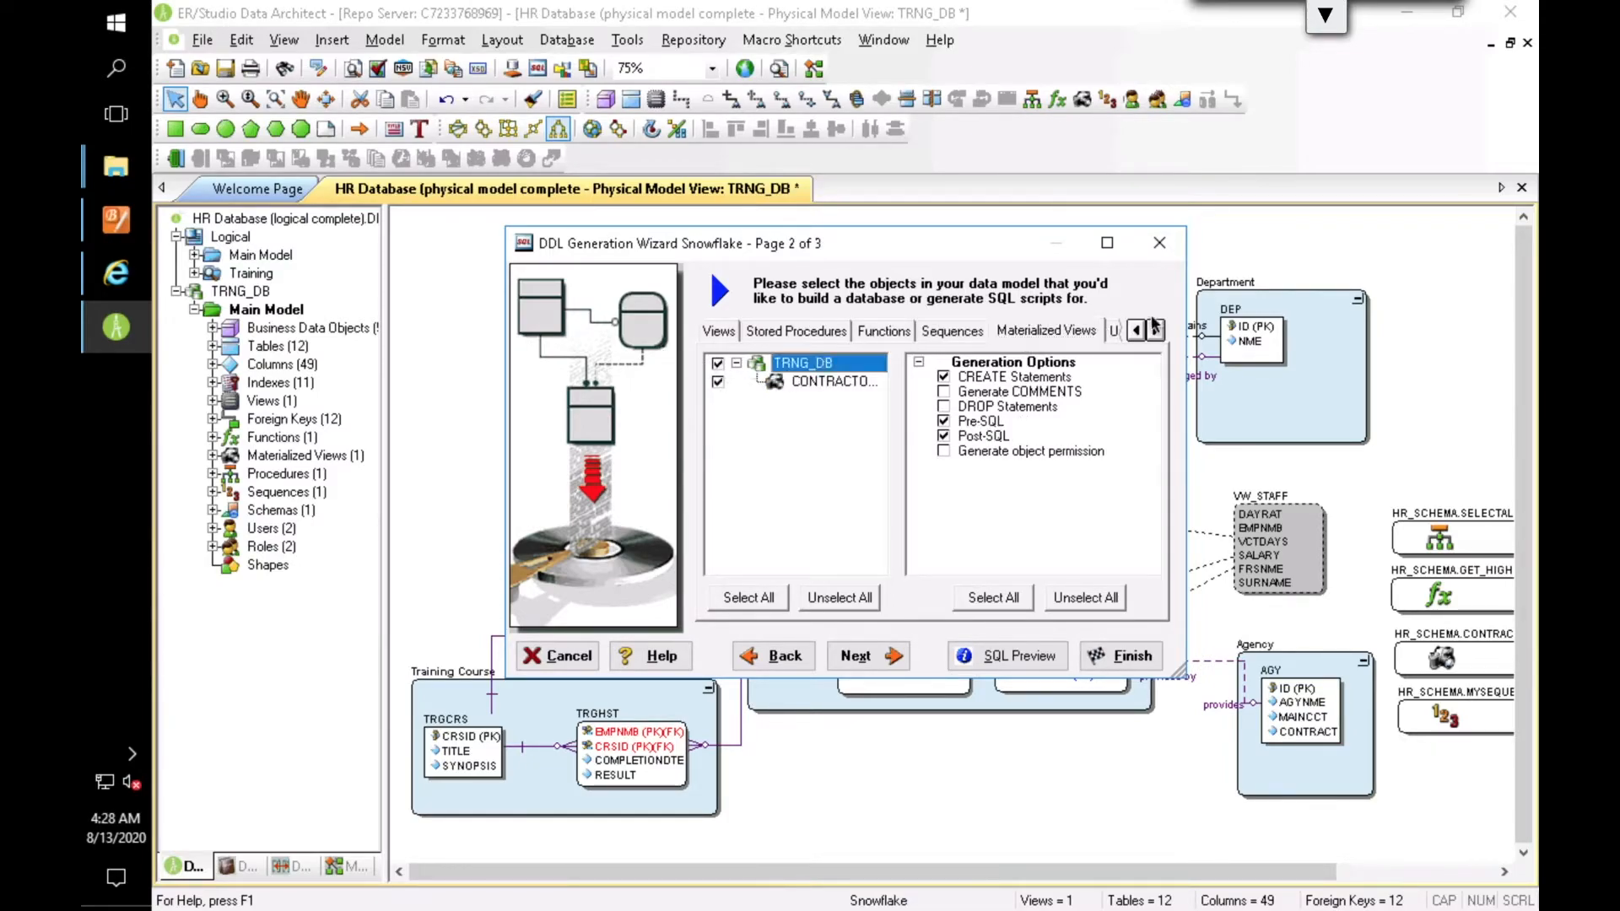
Step: Look through the users and roles without selecting any, and include the HR_SCHEMA schema in the generation
{"action": "left_click", "coordinate": [1156, 331]}
{"action": "left_click", "coordinate": [1156, 331]}
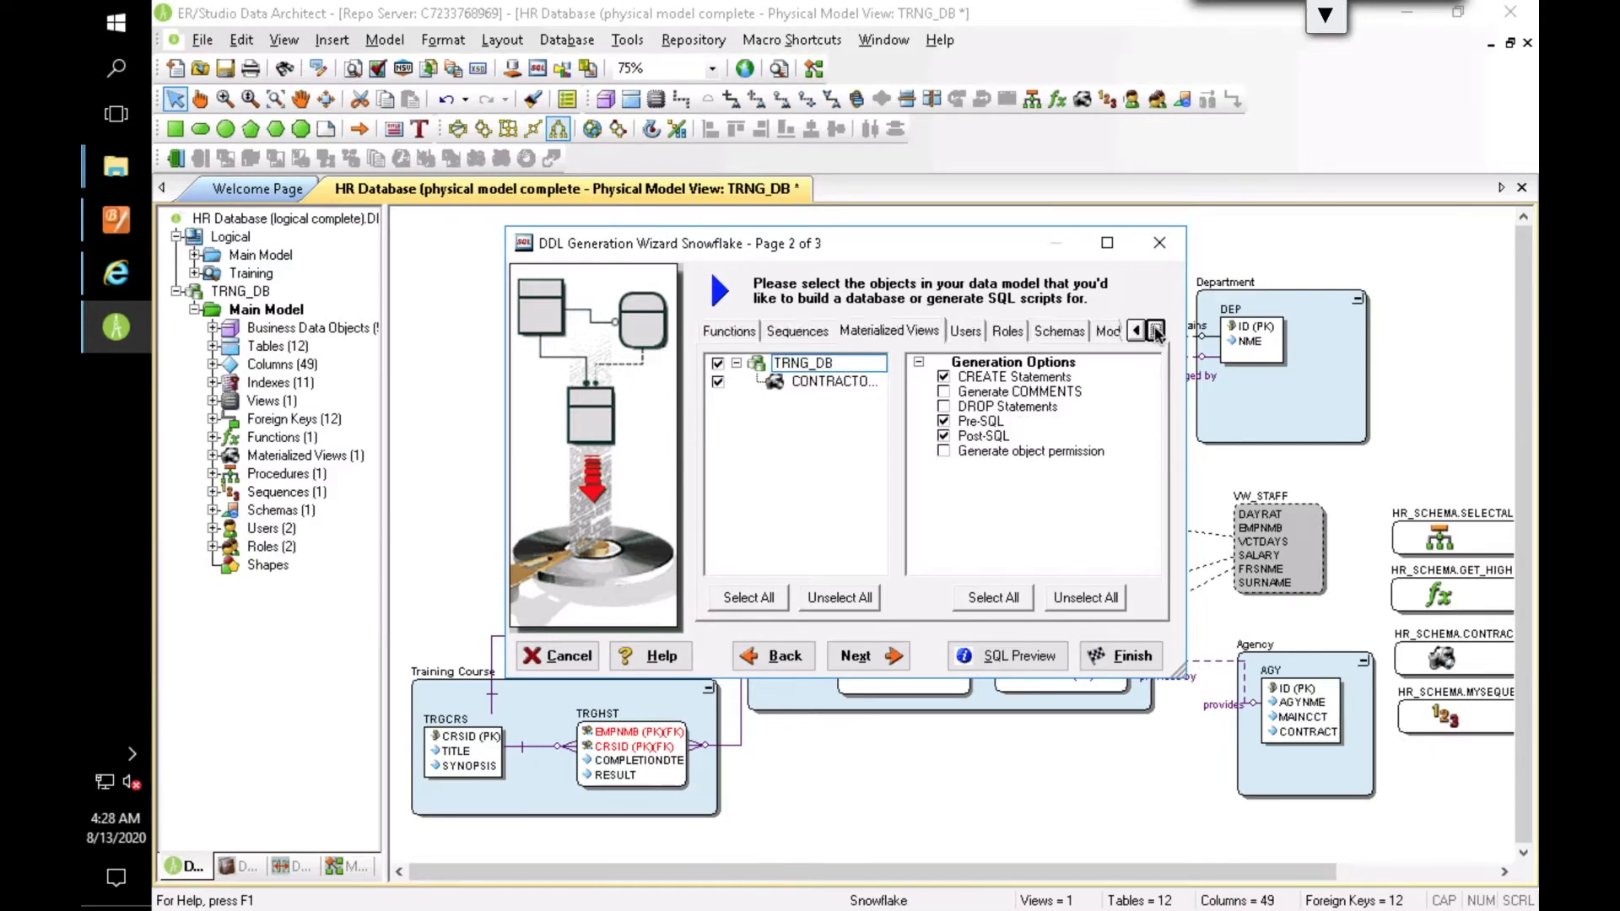
{"action": "left_click", "coordinate": [965, 331]}
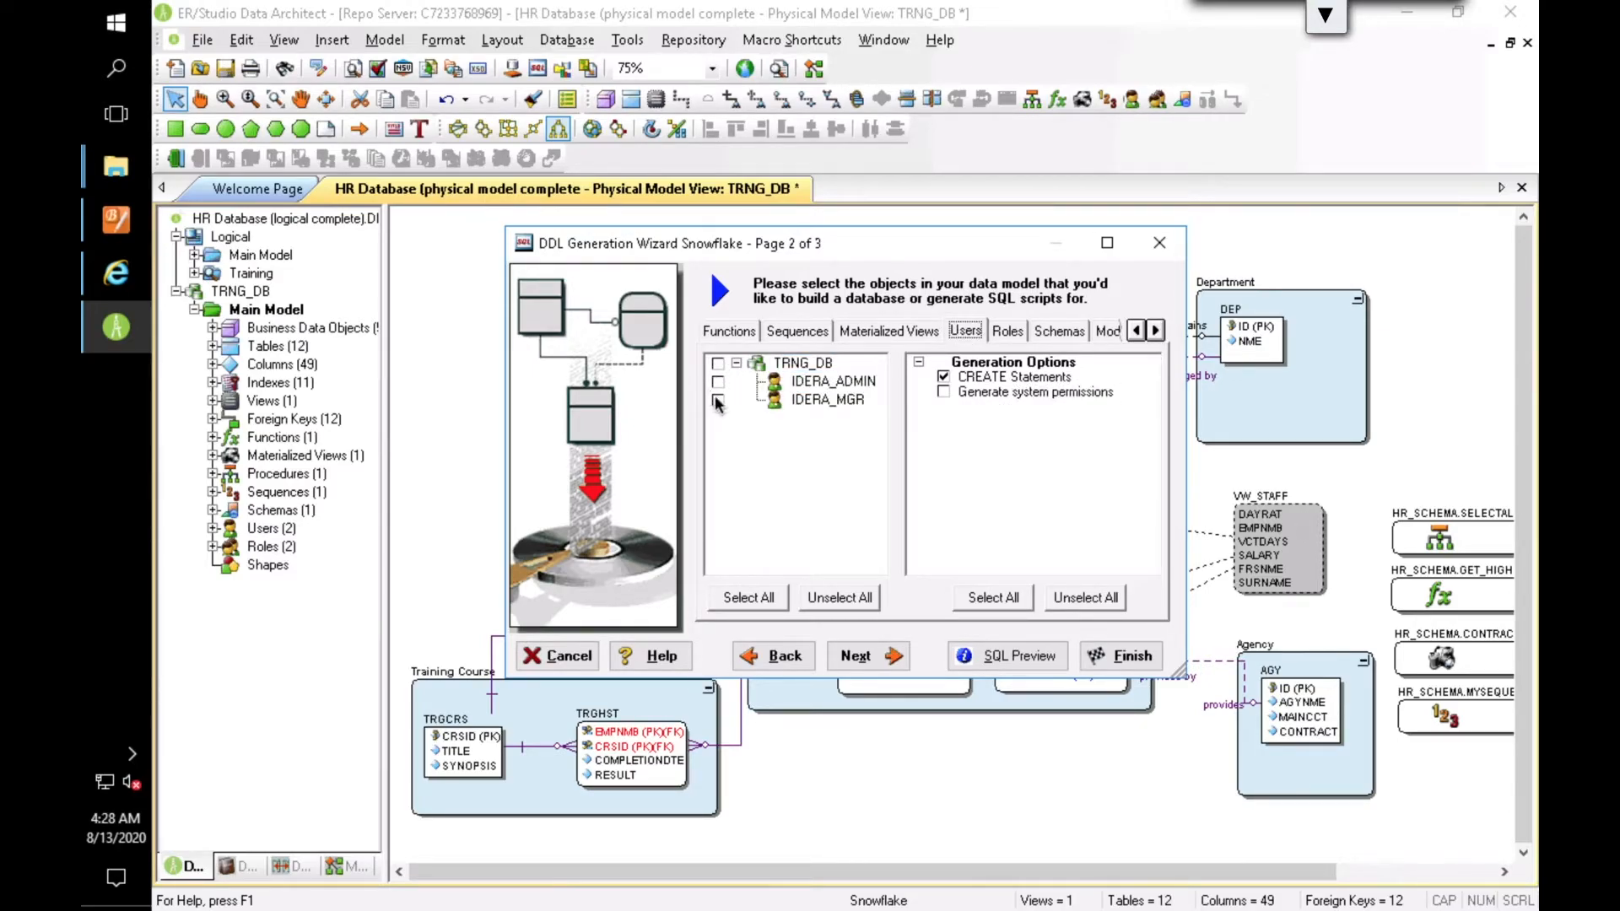
{"action": "left_click", "coordinate": [1007, 334]}
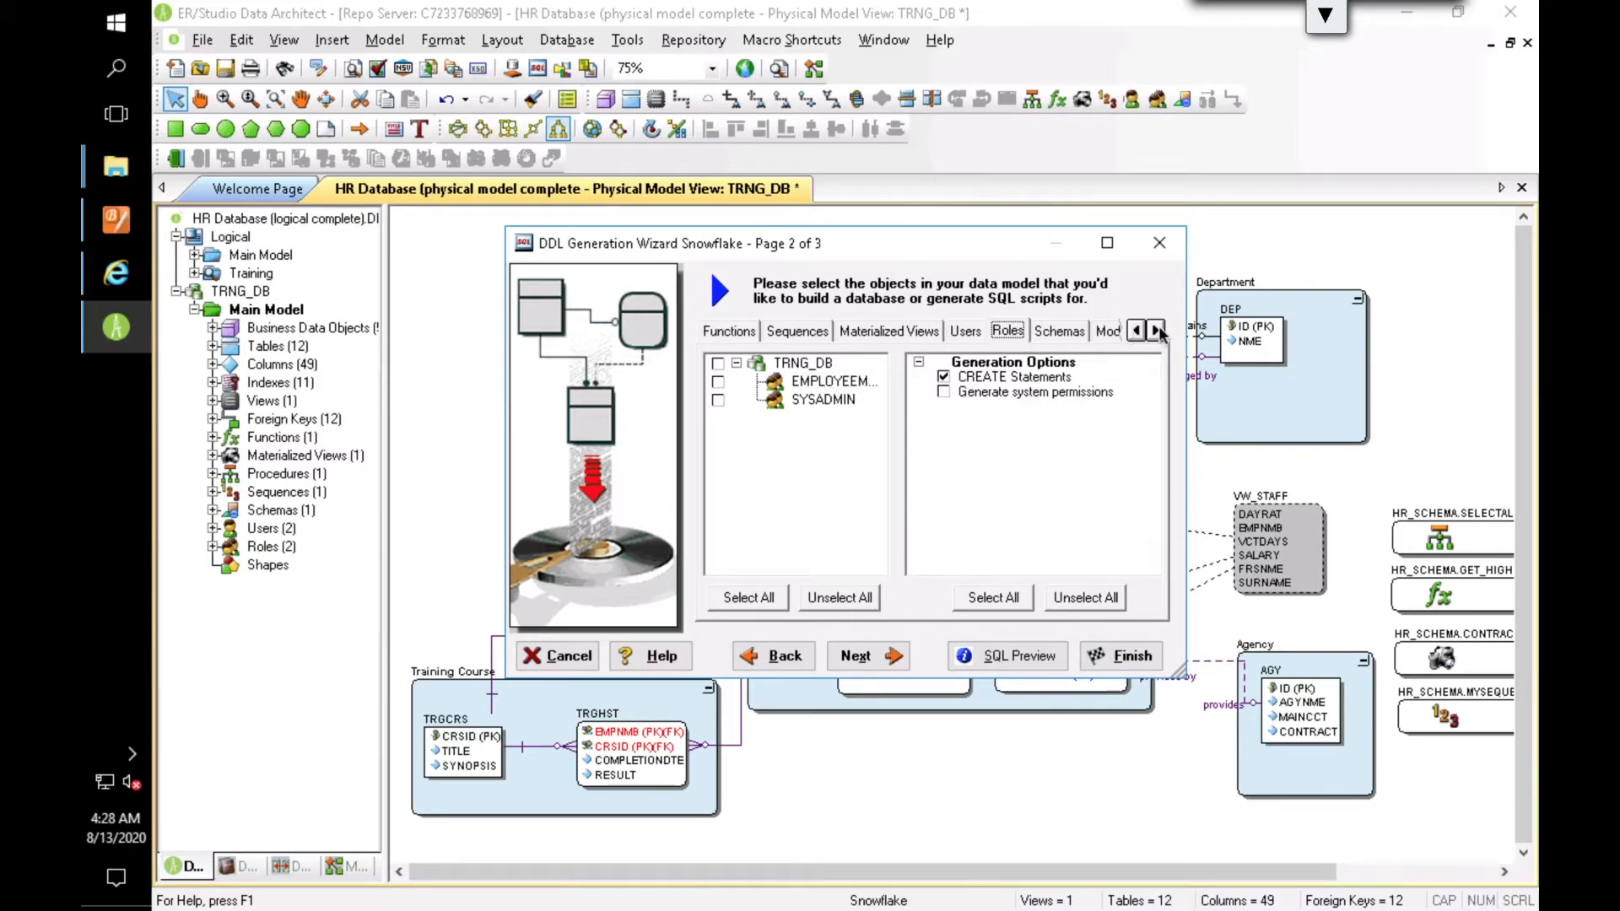
{"action": "left_click", "coordinate": [1059, 334]}
{"action": "left_click", "coordinate": [718, 382]}
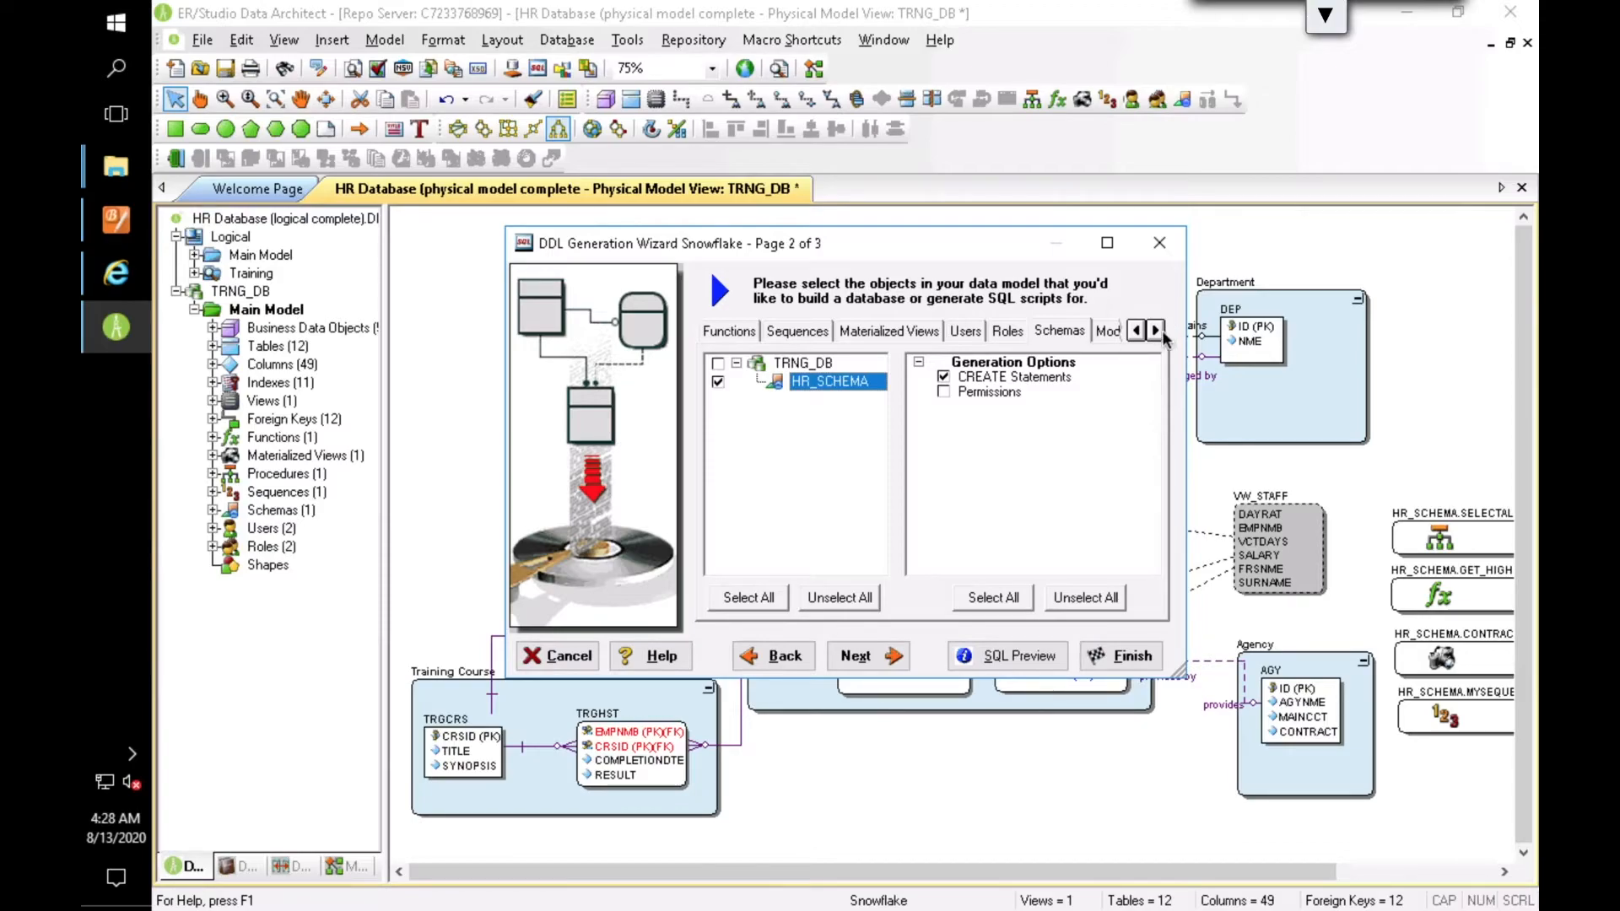
Step: Enable Generate Owner in the general generation options, run the database generation and close its output
{"action": "left_click", "coordinate": [1103, 332]}
{"action": "left_click", "coordinate": [1081, 333]}
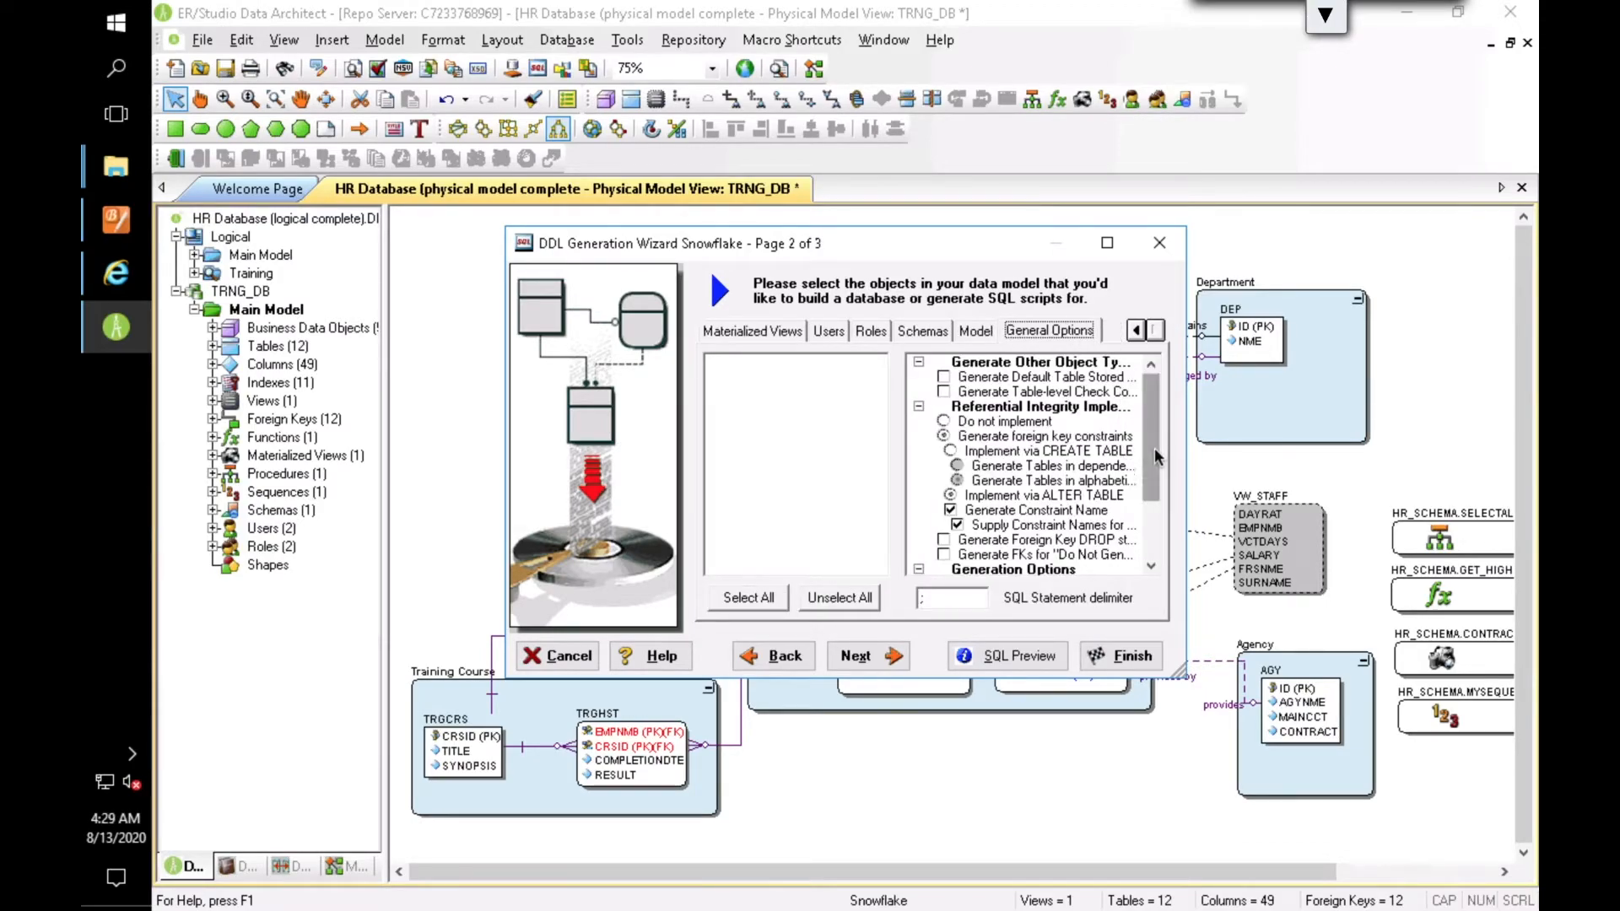
{"action": "left_click_drag", "start_coordinate": [1152, 447], "coordinate": [1153, 503]}
{"action": "left_click", "coordinate": [945, 497]}
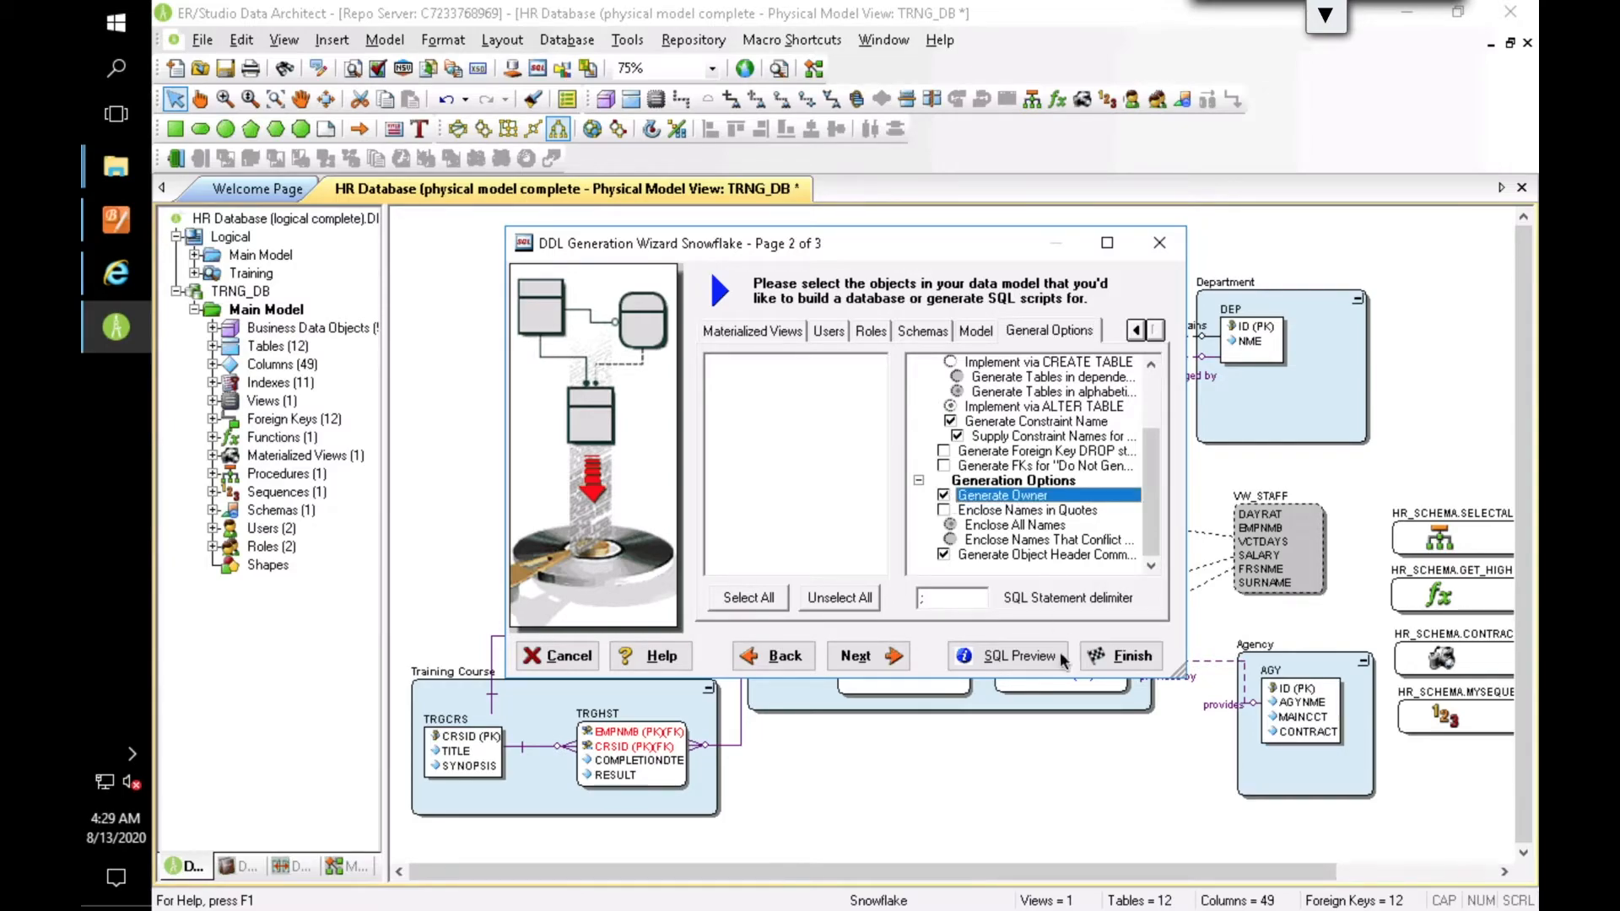
{"action": "left_click", "coordinate": [1115, 657]}
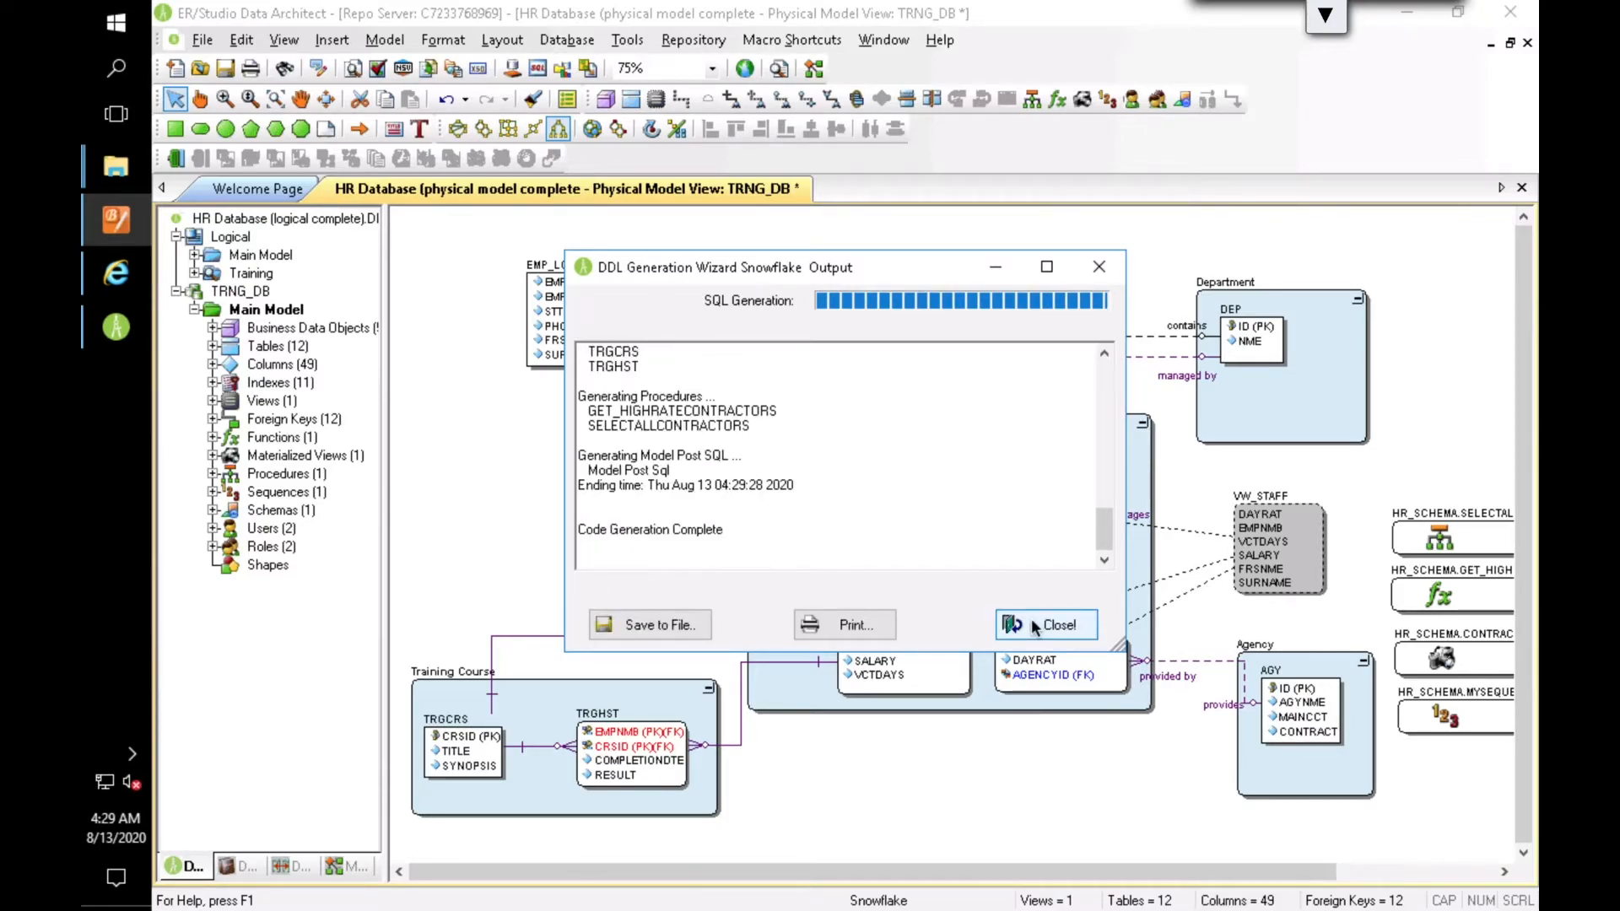
{"action": "left_click", "coordinate": [1009, 621]}
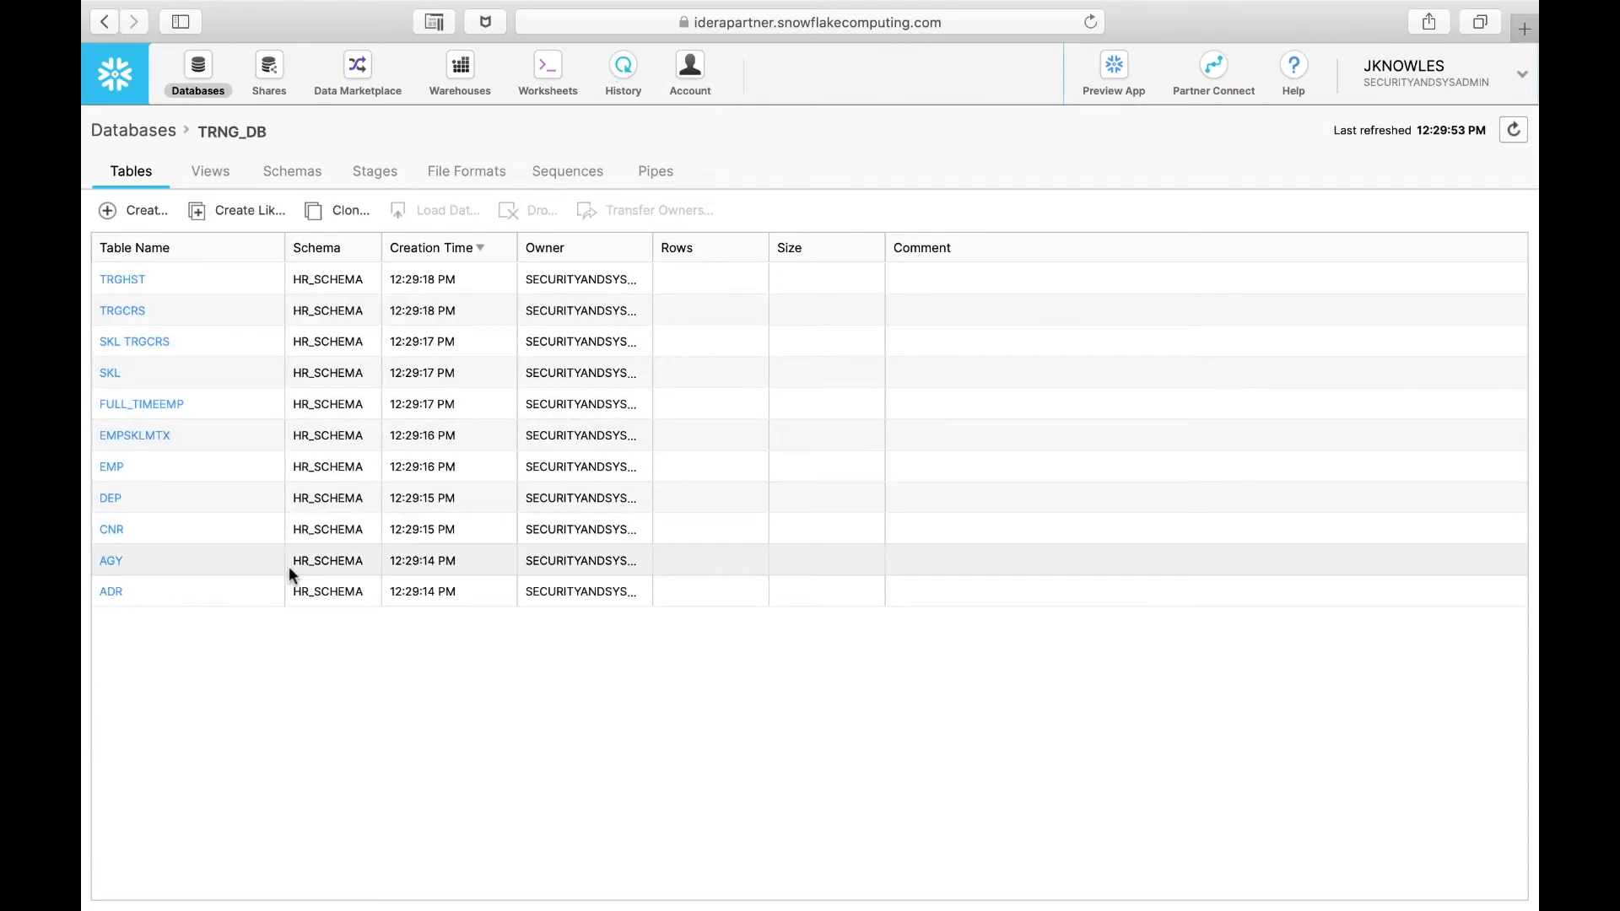
Step: Switch to the Snowflake web console and check the tables and views of TRNG_DB
{"action": "left_click", "coordinate": [212, 173]}
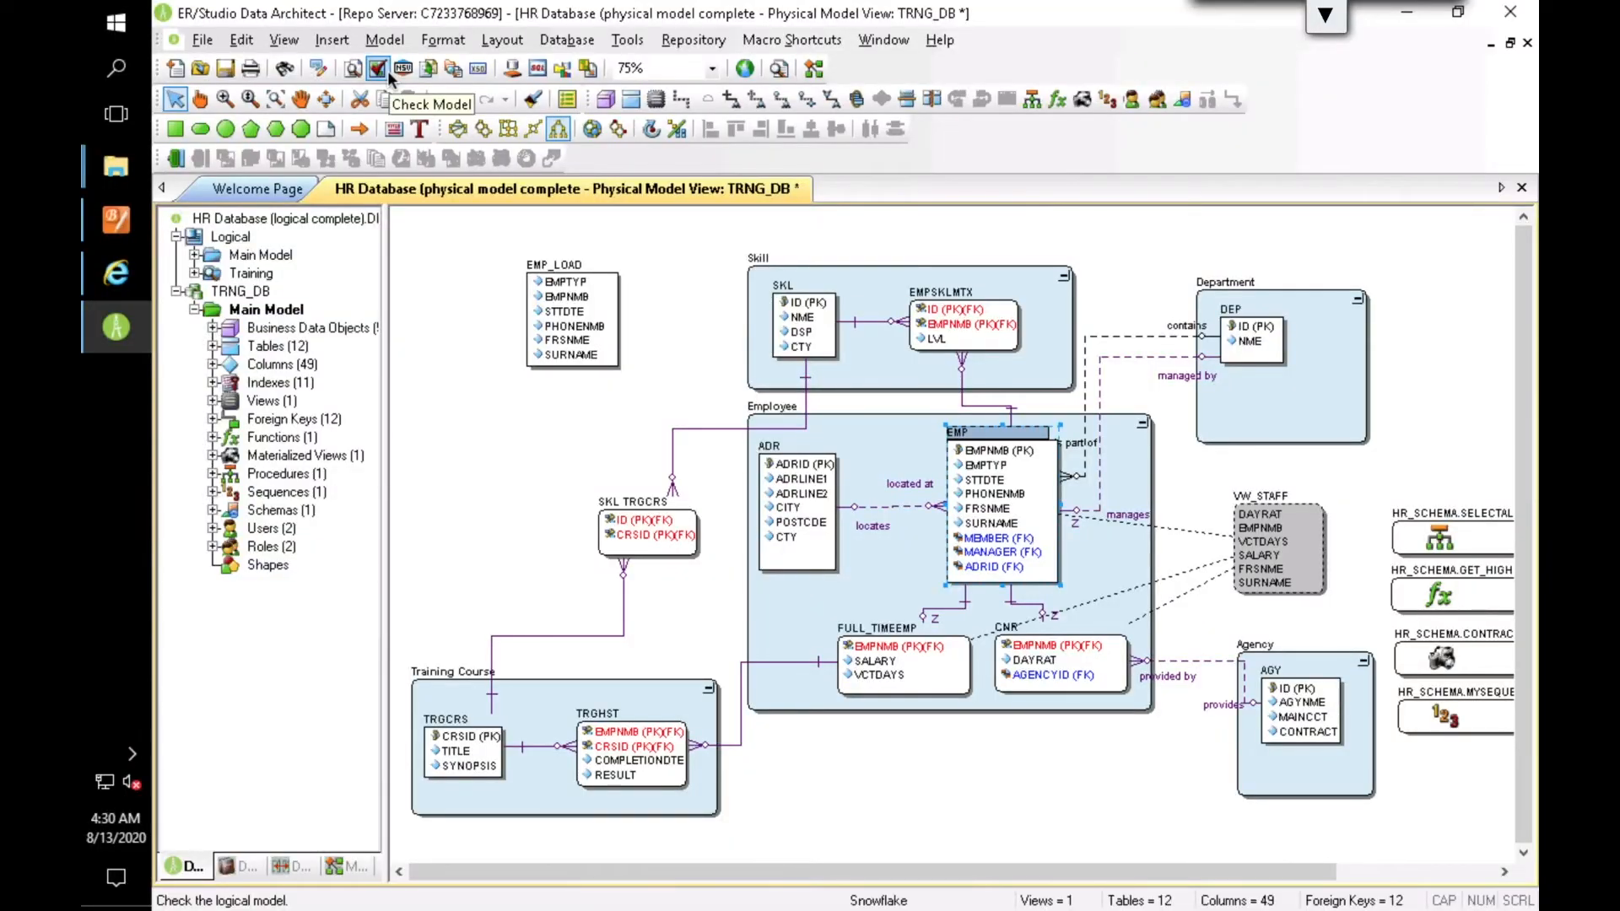
Step: Return to ER/Studio Data Architect and start a new model by reverse-engineering an existing database
{"action": "left_click", "coordinate": [203, 40]}
{"action": "left_click", "coordinate": [216, 64]}
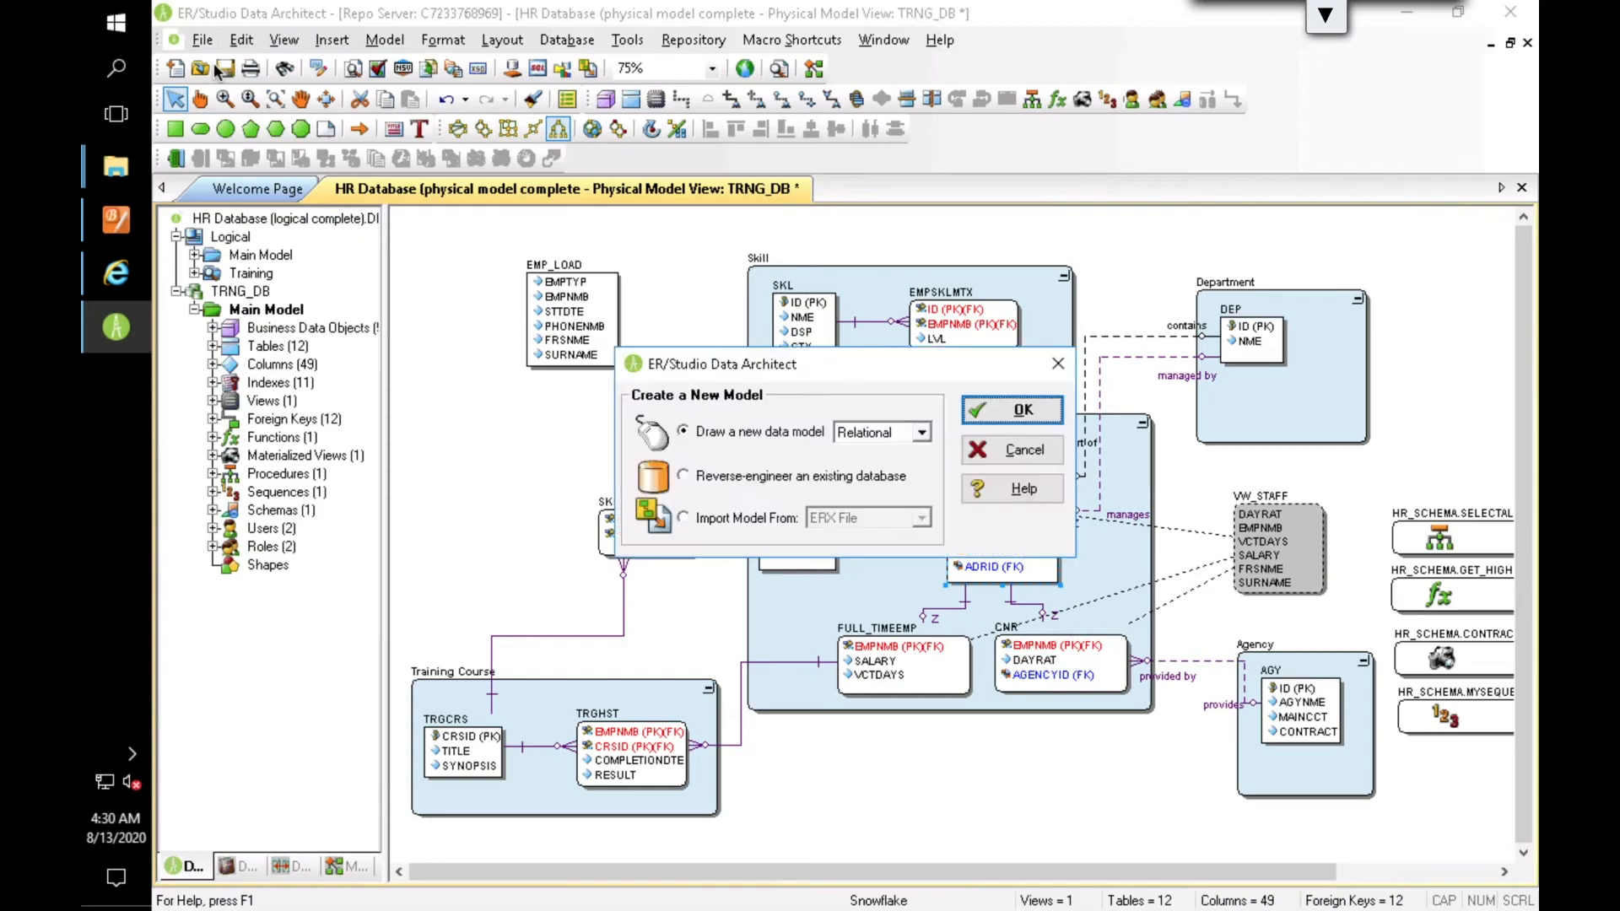
{"action": "left_click", "coordinate": [698, 478]}
{"action": "left_click", "coordinate": [1012, 410]}
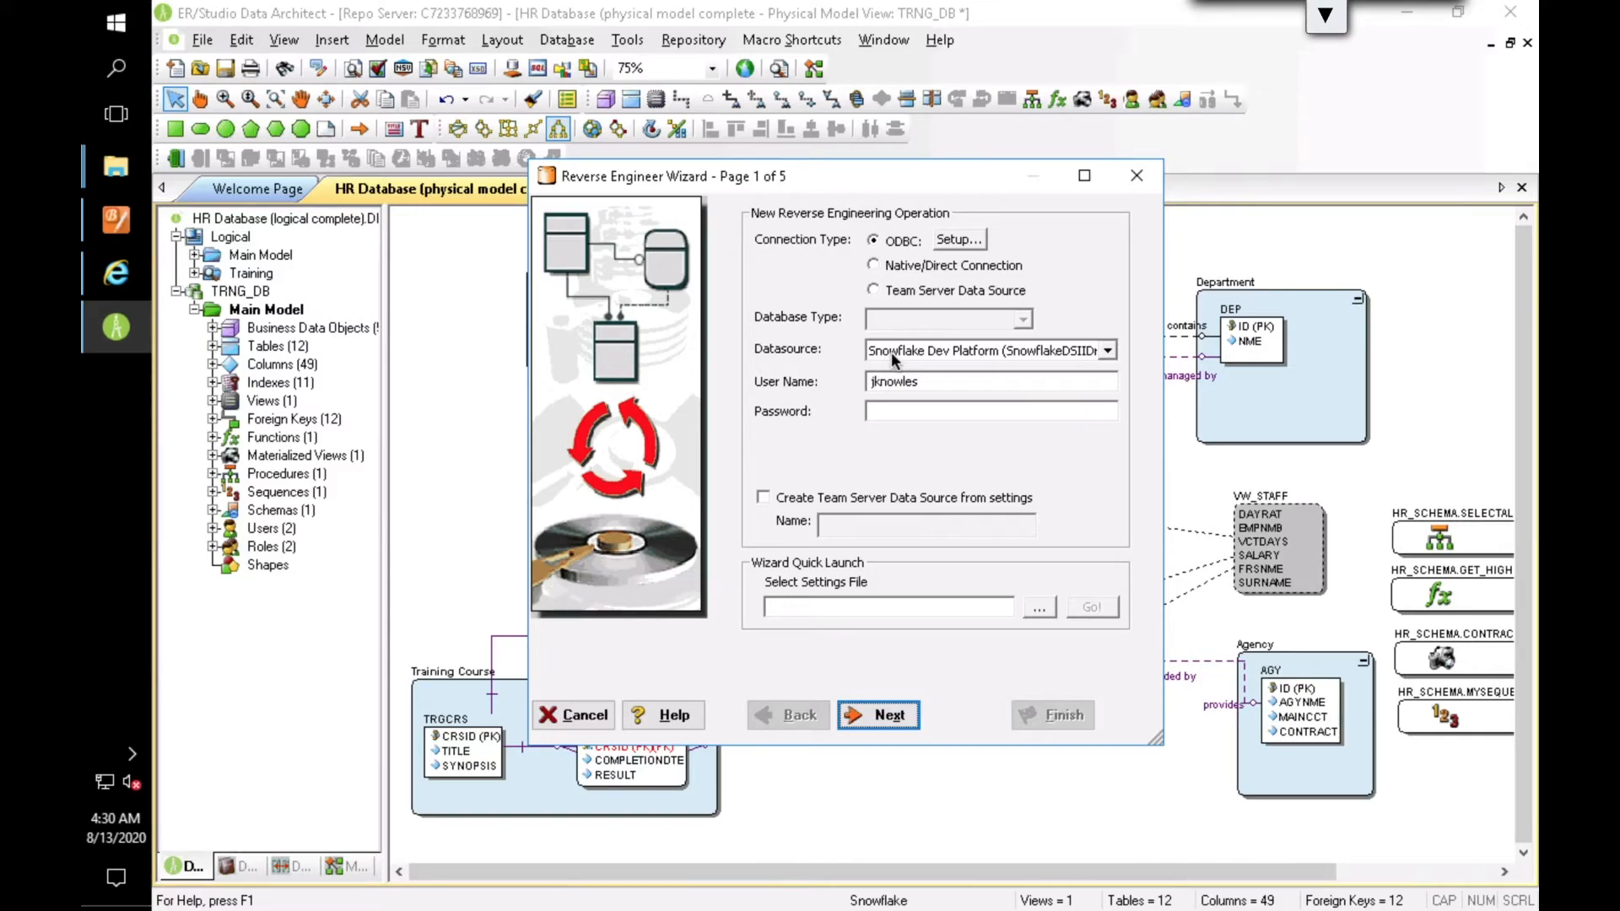
Step: Enter the account password for the Snowflake Dev Platform data source and proceed to the reverse-engineering object options
{"action": "left_click", "coordinate": [888, 410]}
{"action": "type", "text": "**********"}
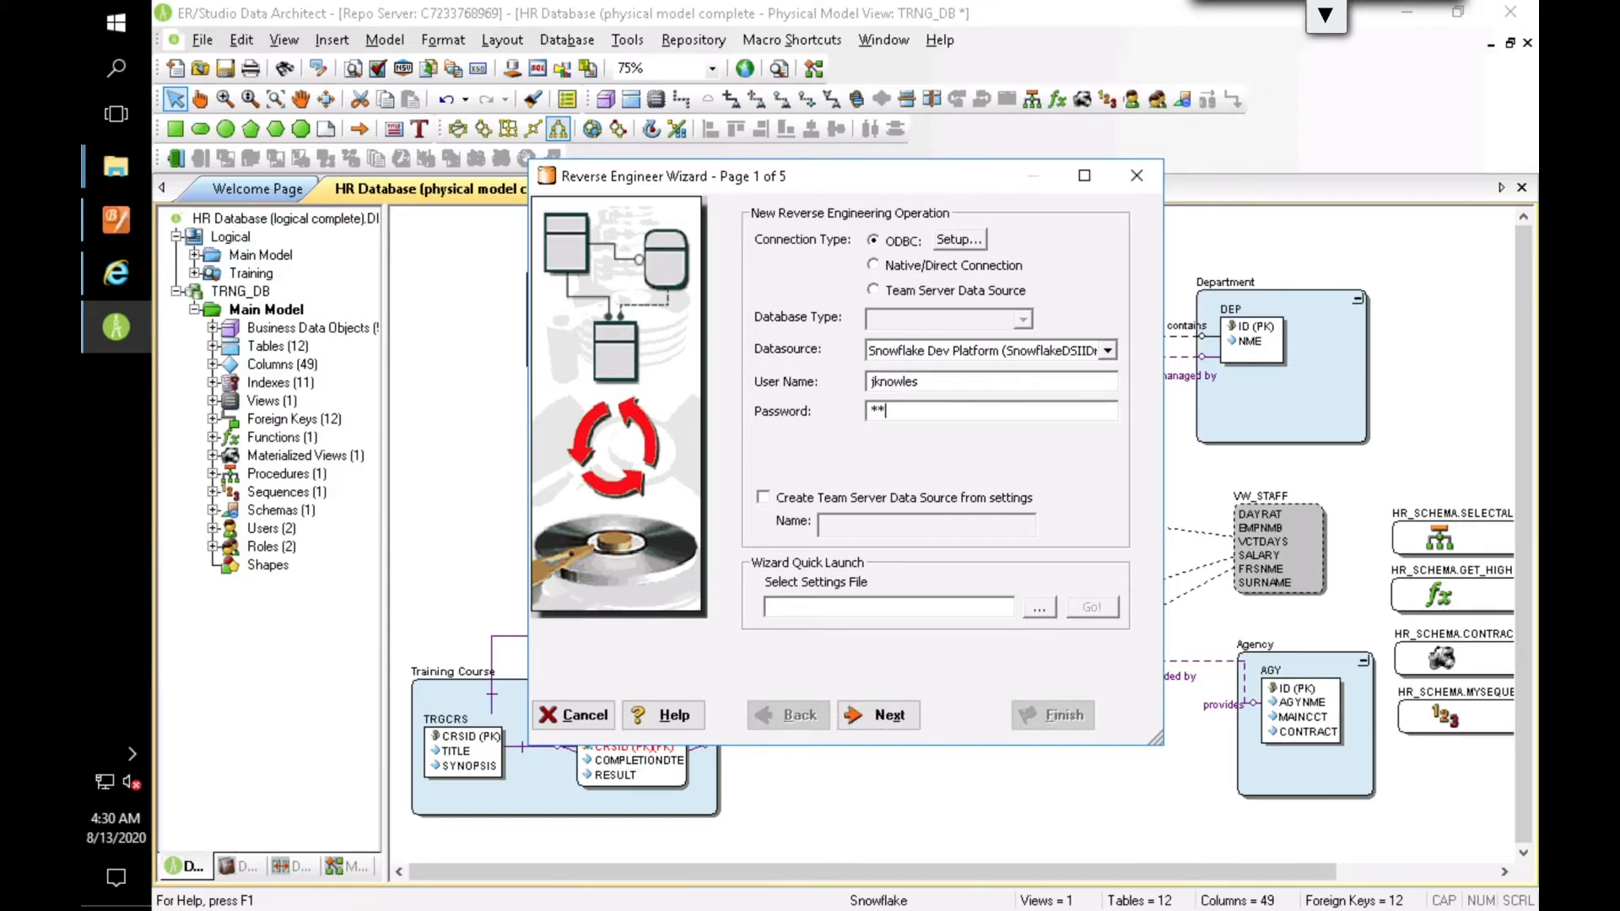
{"action": "left_click", "coordinate": [893, 717]}
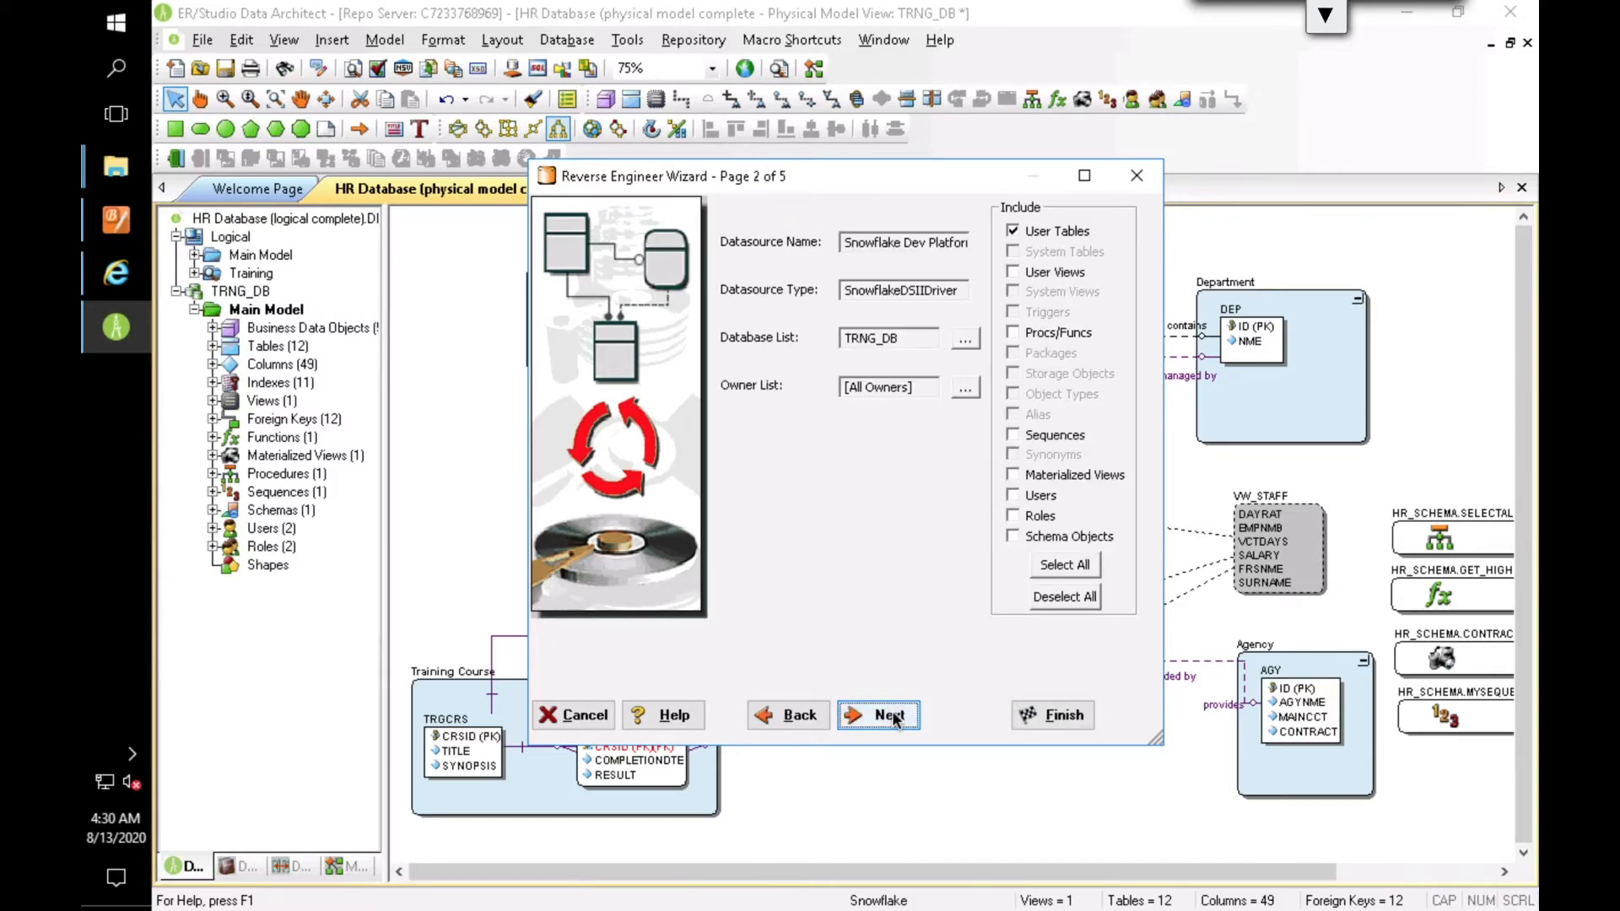
Step: Check which databases are available and selected for reverse engineering, leaving the selection as it is
{"action": "left_click", "coordinate": [965, 338]}
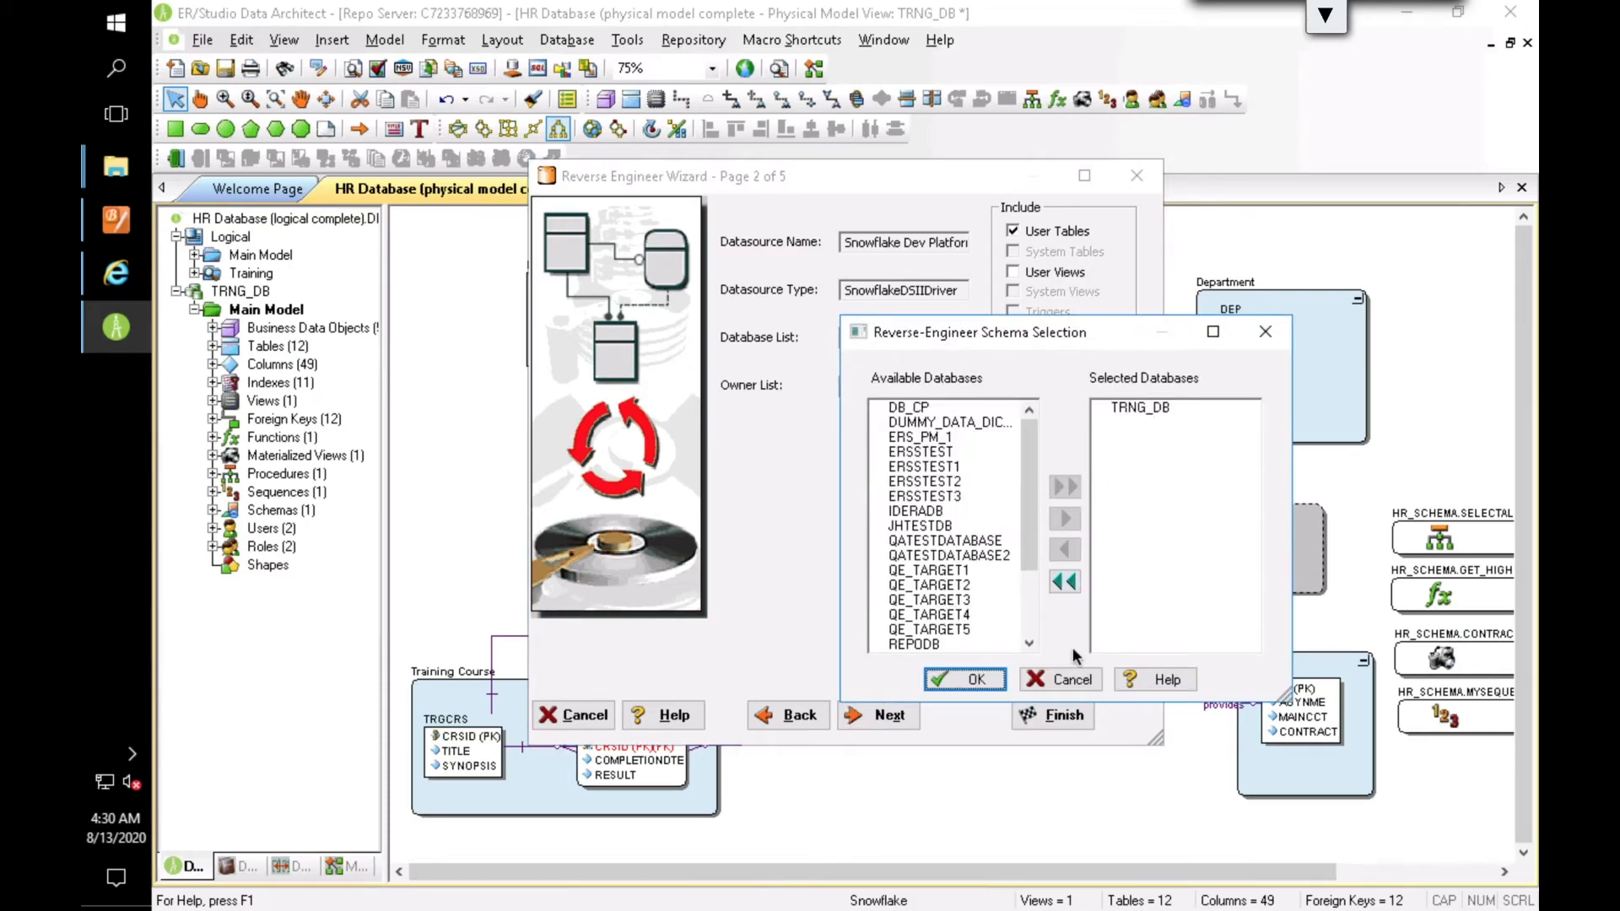
{"action": "left_click", "coordinate": [1065, 682]}
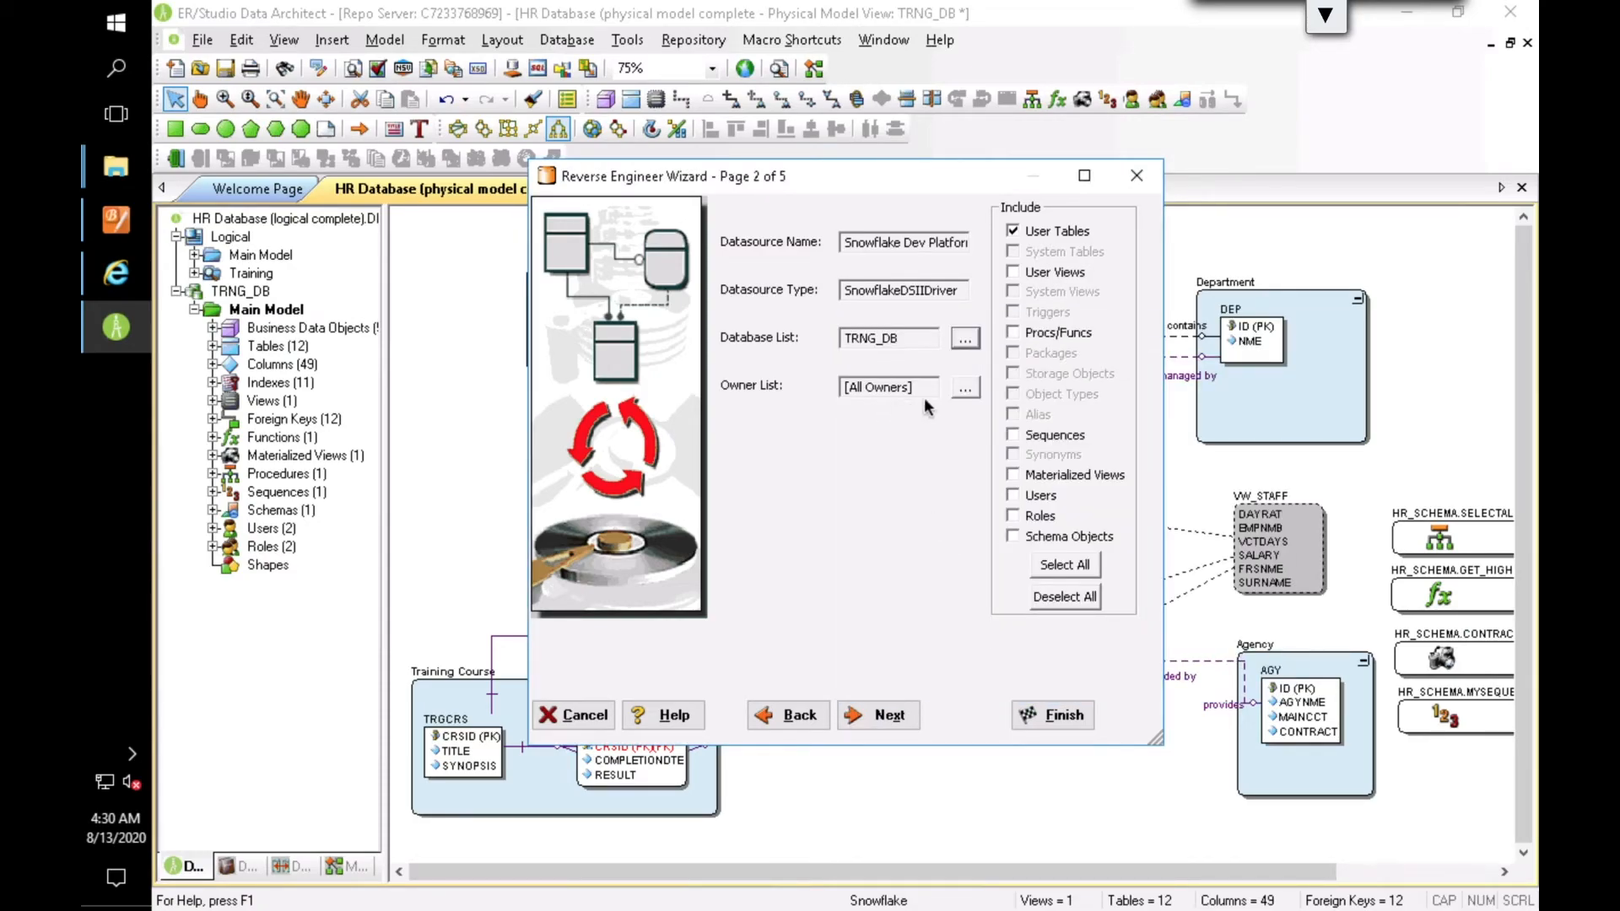
Step: Restrict the reverse engineering to the HR_SCHEMA owner instead of all owners
{"action": "left_click", "coordinate": [966, 388]}
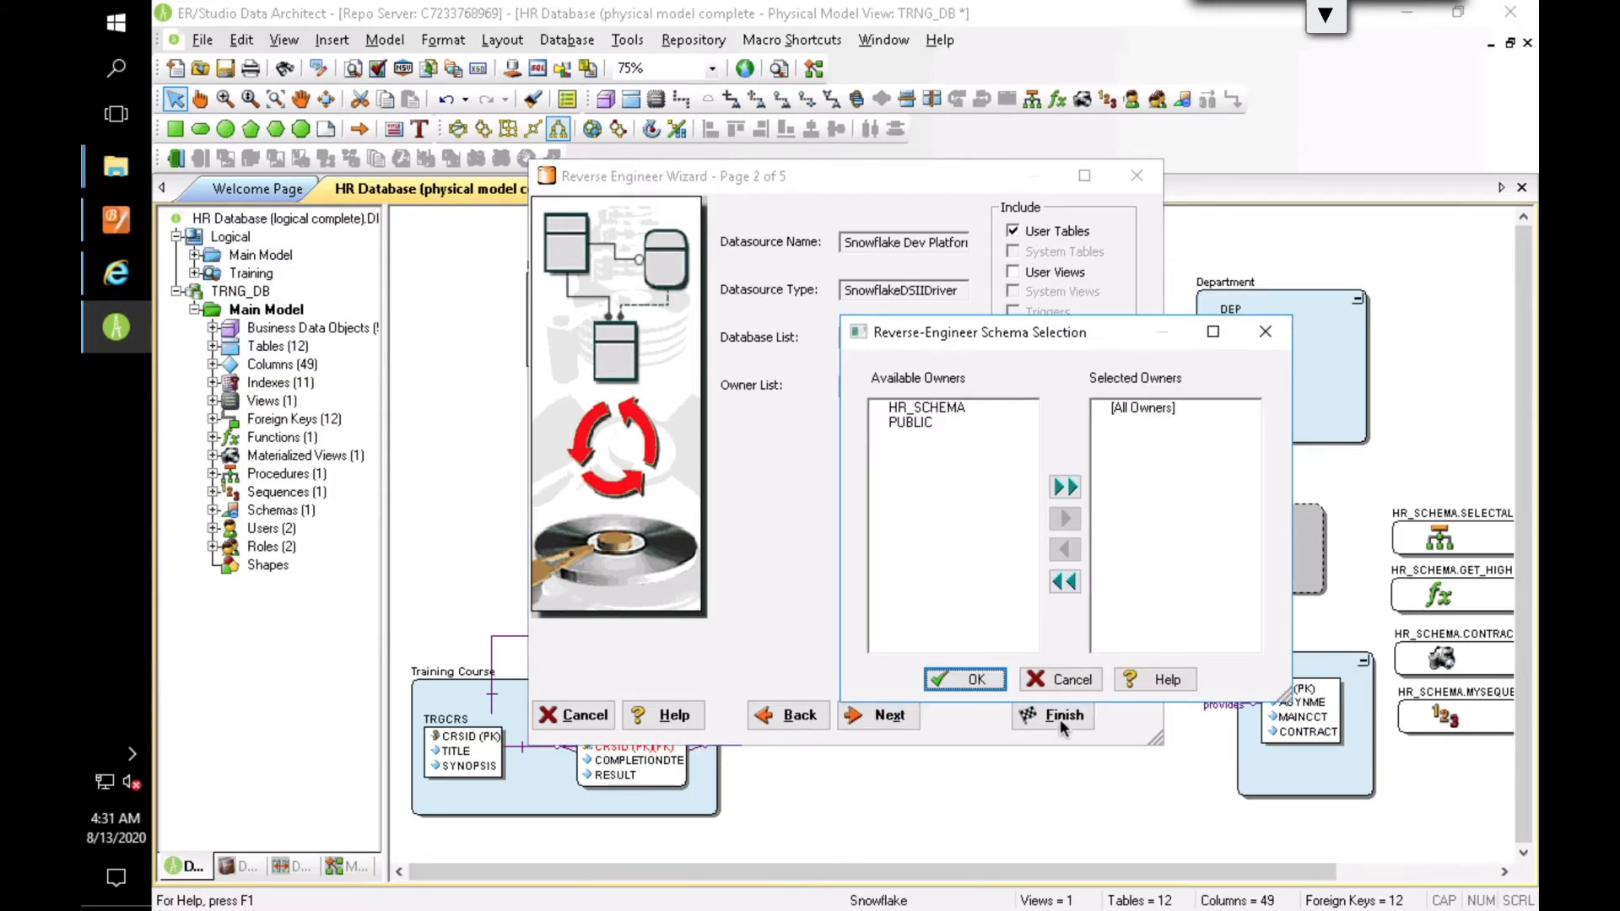
{"action": "left_click", "coordinate": [930, 408]}
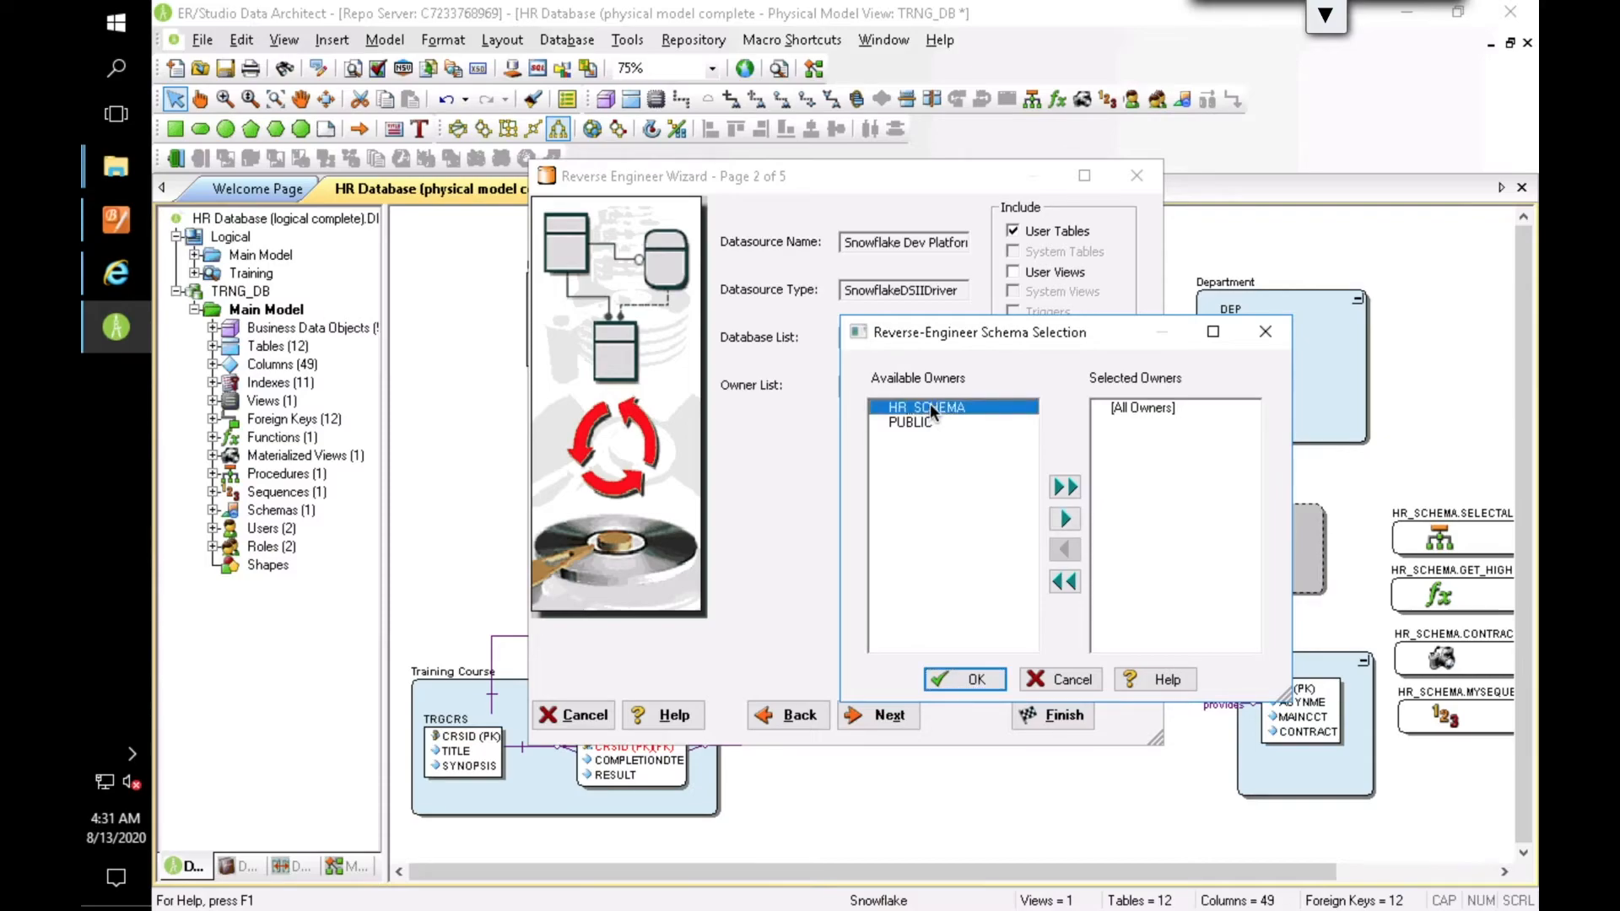
{"action": "double_click", "coordinate": [911, 409]}
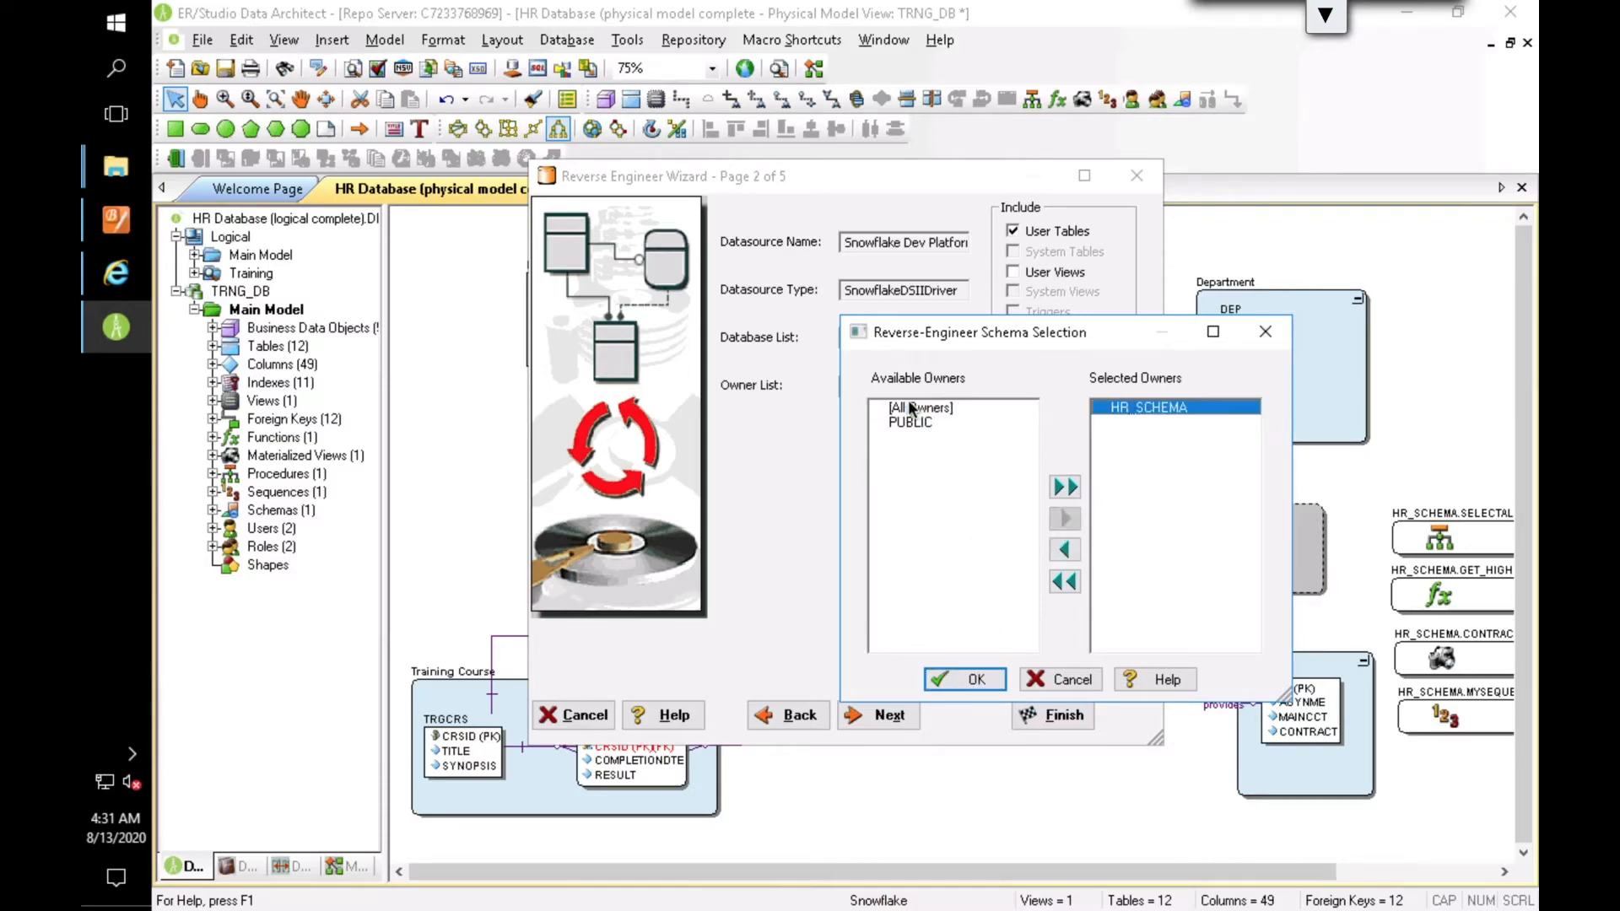
{"action": "left_click", "coordinate": [980, 682]}
Step: Include all available object types, run the reverse engineering with the remaining default options, and dismiss the extraction log
{"action": "left_click", "coordinate": [1064, 564]}
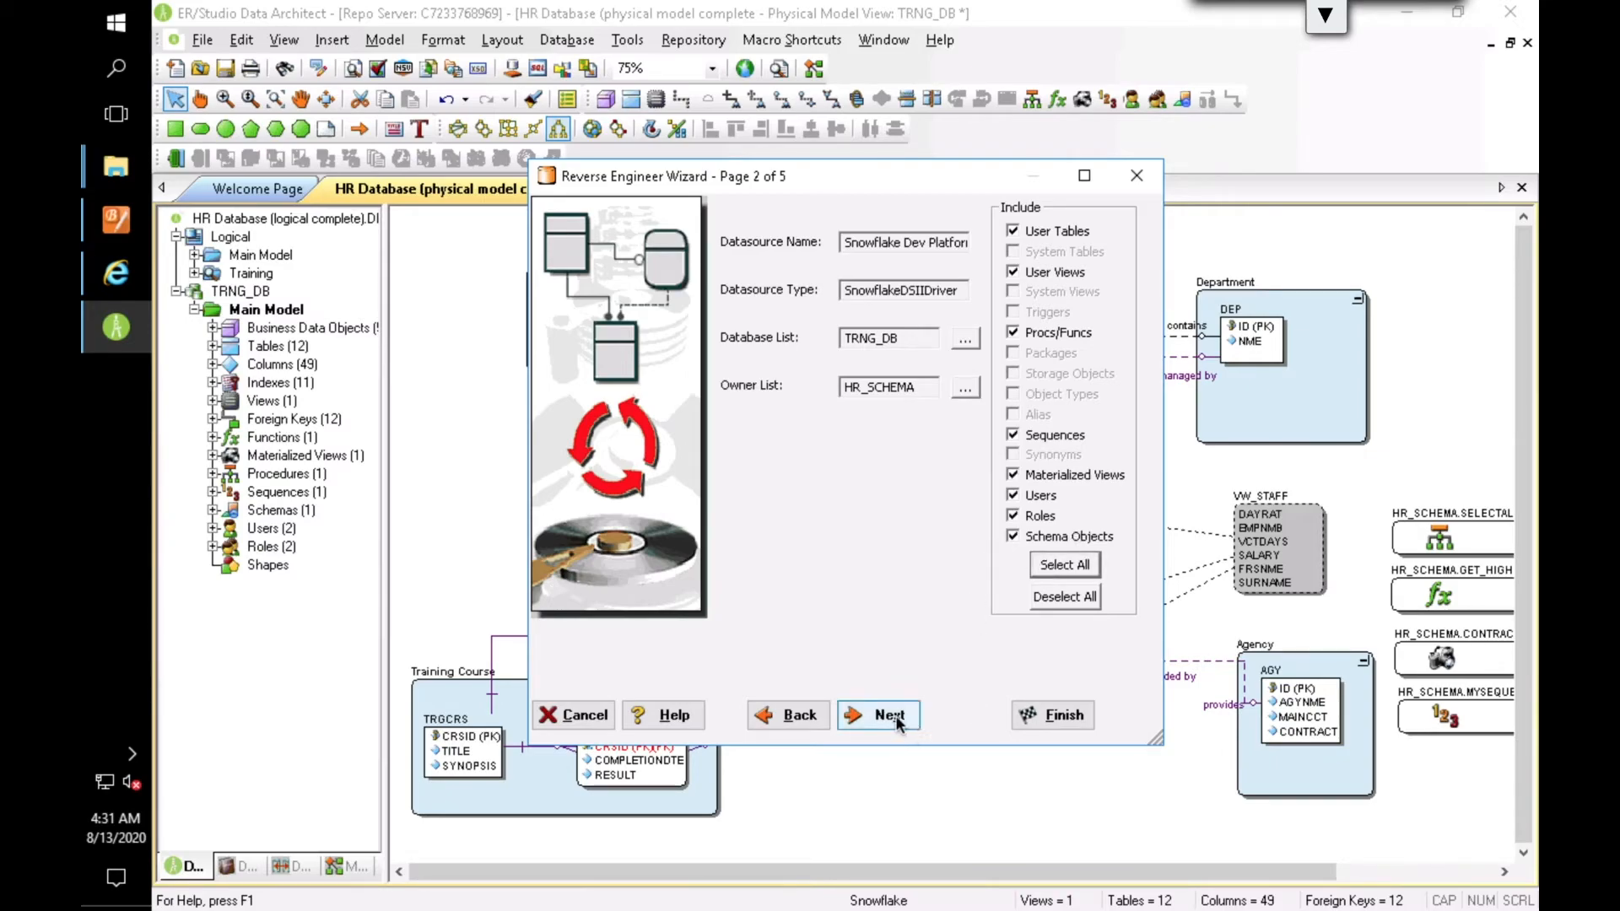
{"action": "left_click", "coordinate": [1052, 713]}
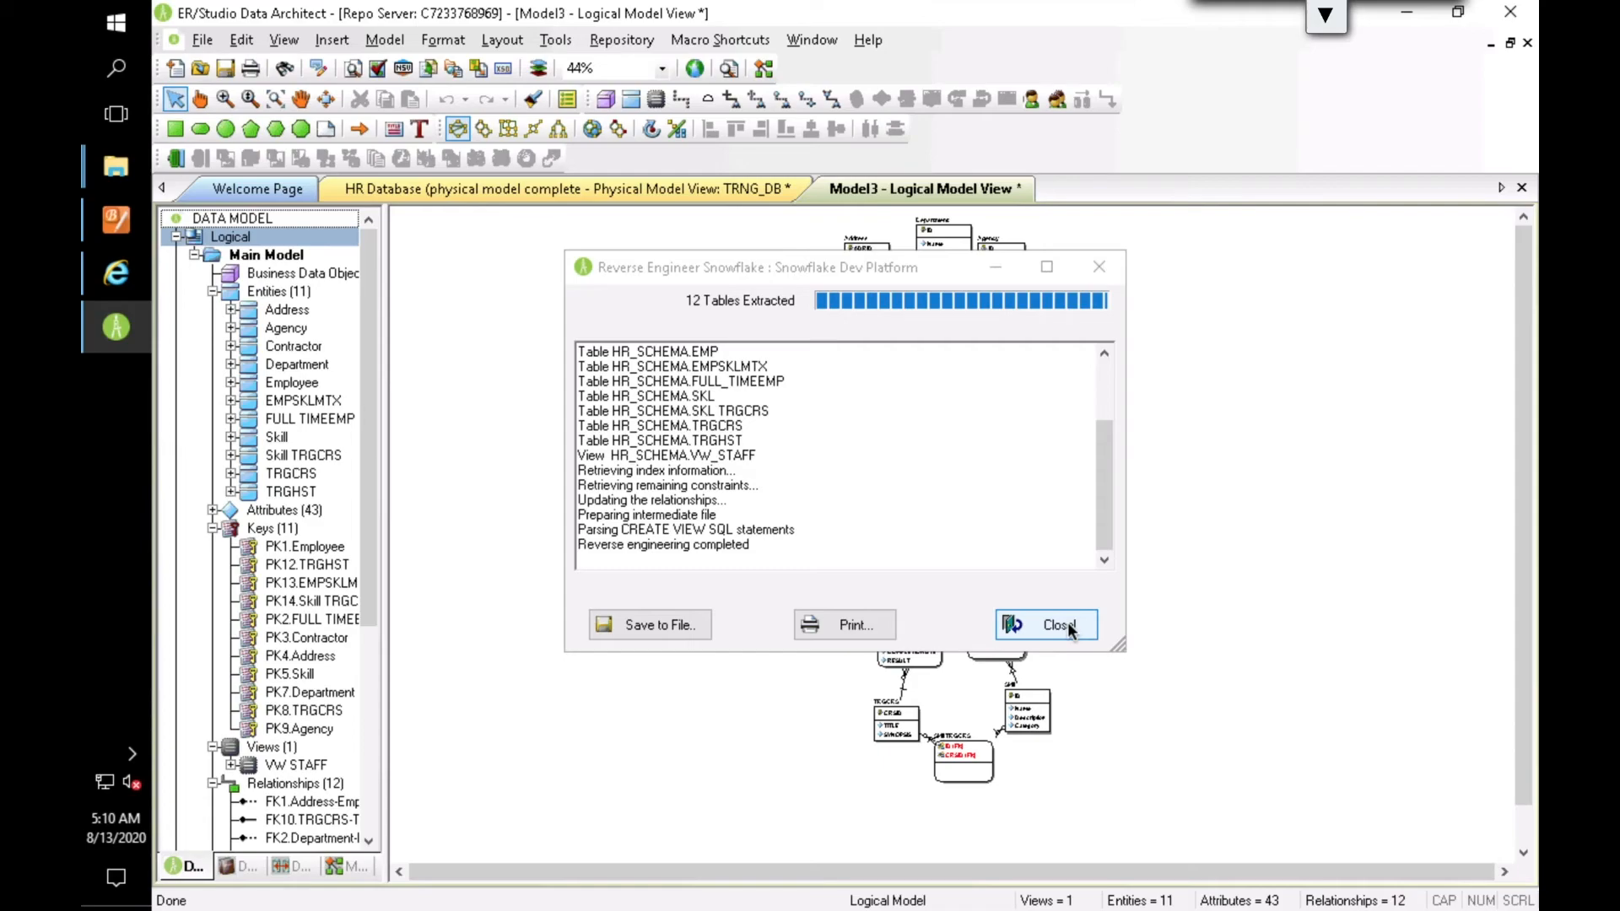
{"action": "left_click", "coordinate": [1066, 625]}
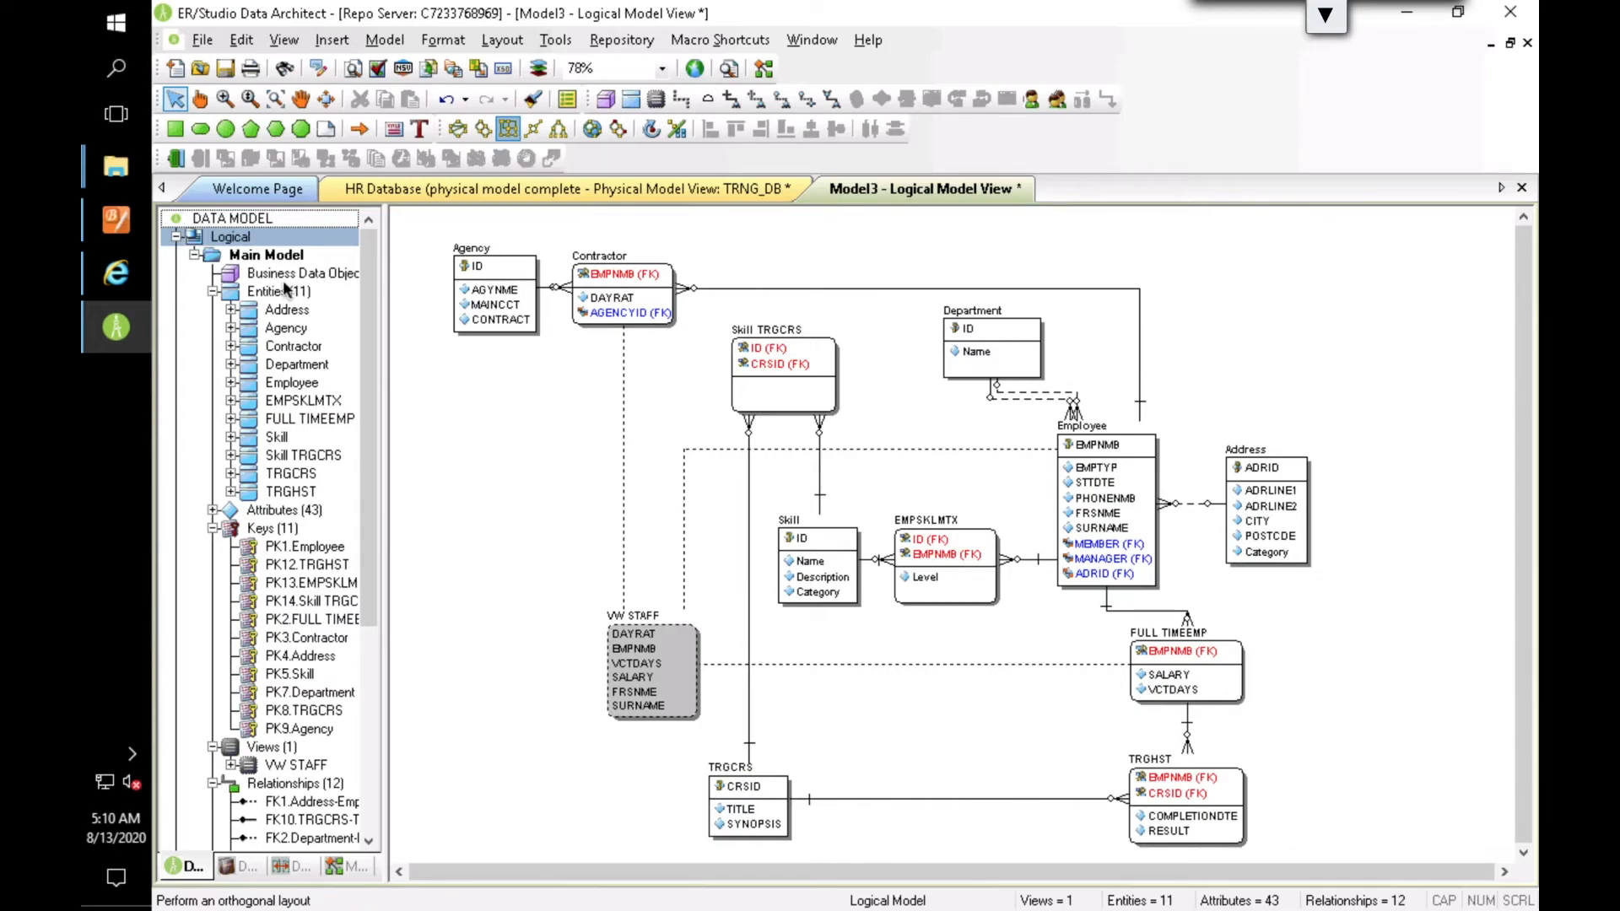
Step: Collapse the logical main model, expand the physical main model's object list and display its diagram
{"action": "left_click", "coordinate": [195, 256]}
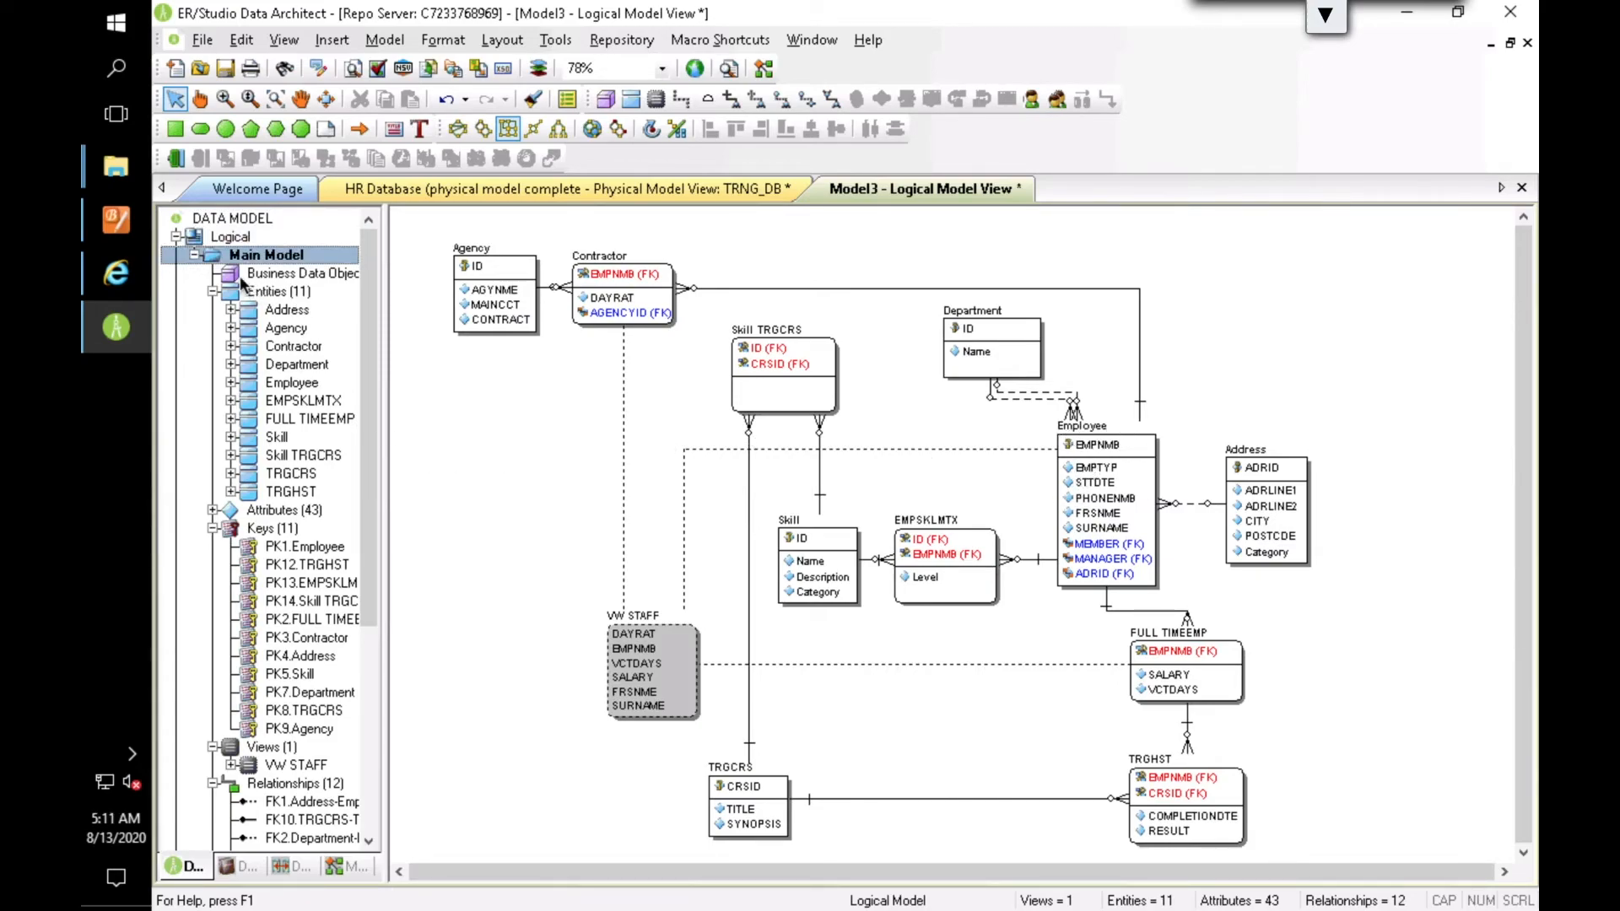
{"action": "left_click", "coordinate": [195, 255]}
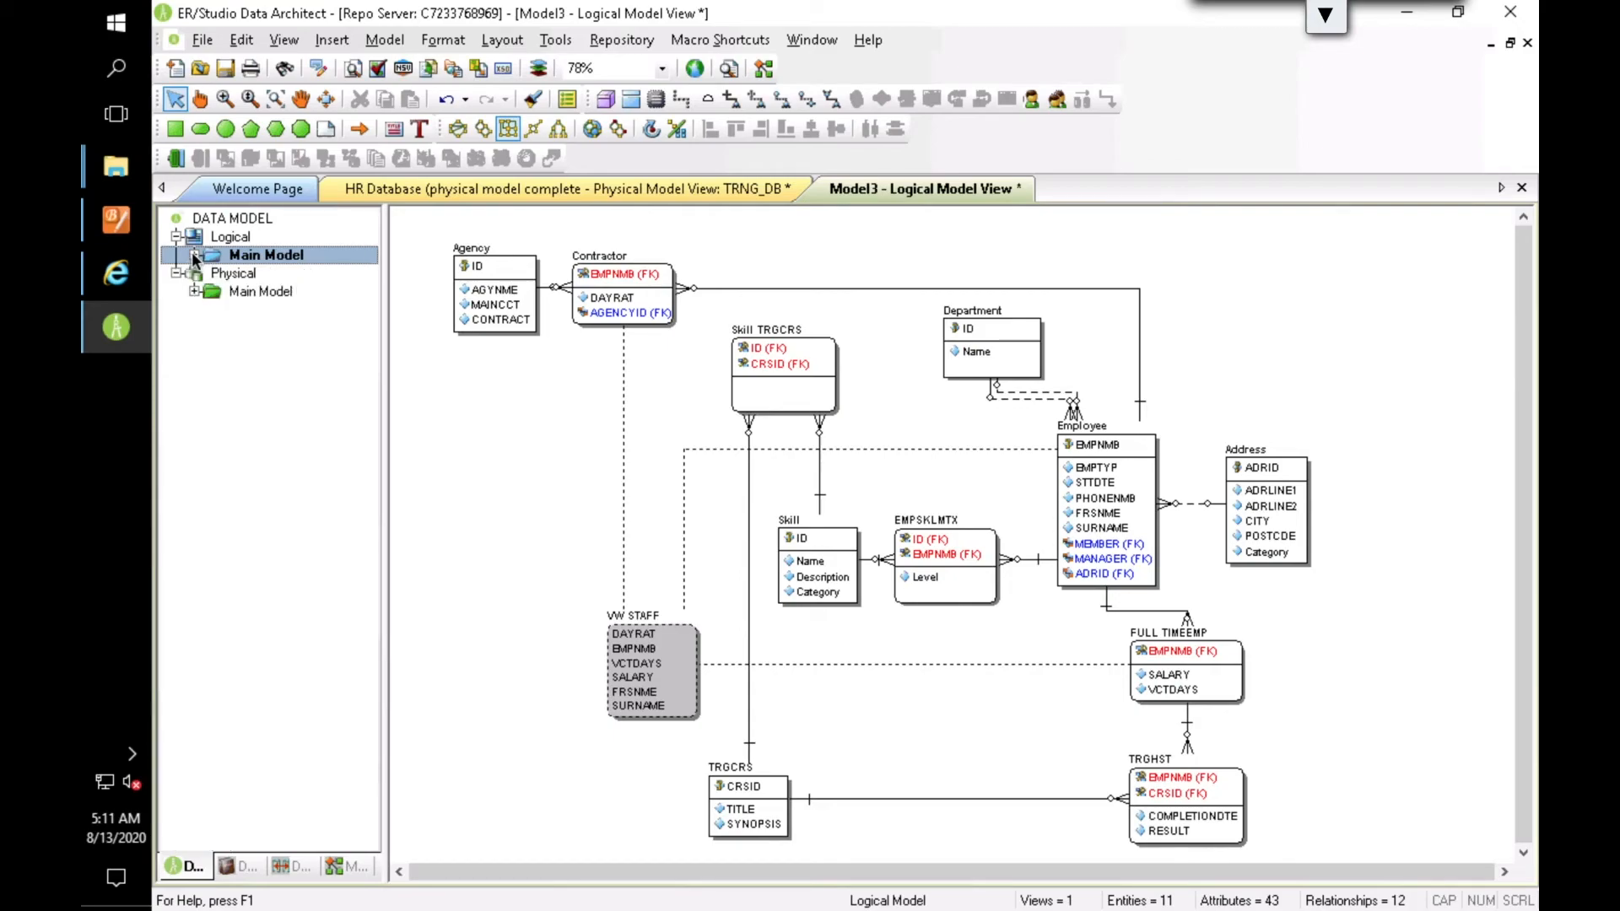
{"action": "left_click", "coordinate": [195, 292]}
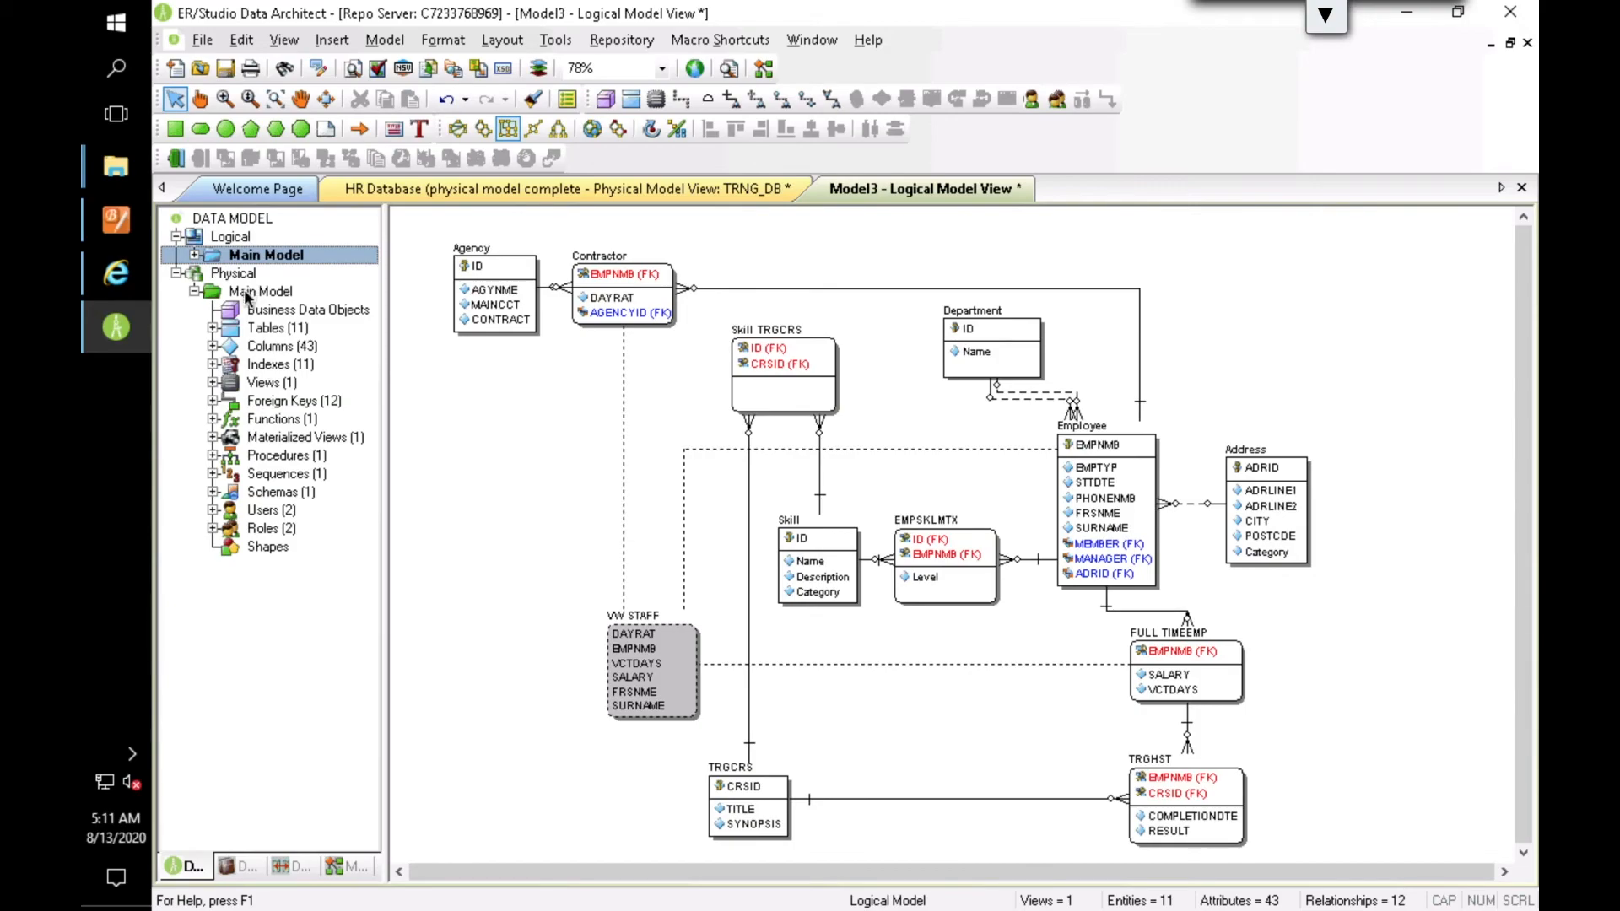
{"action": "double_click", "coordinate": [250, 292]}
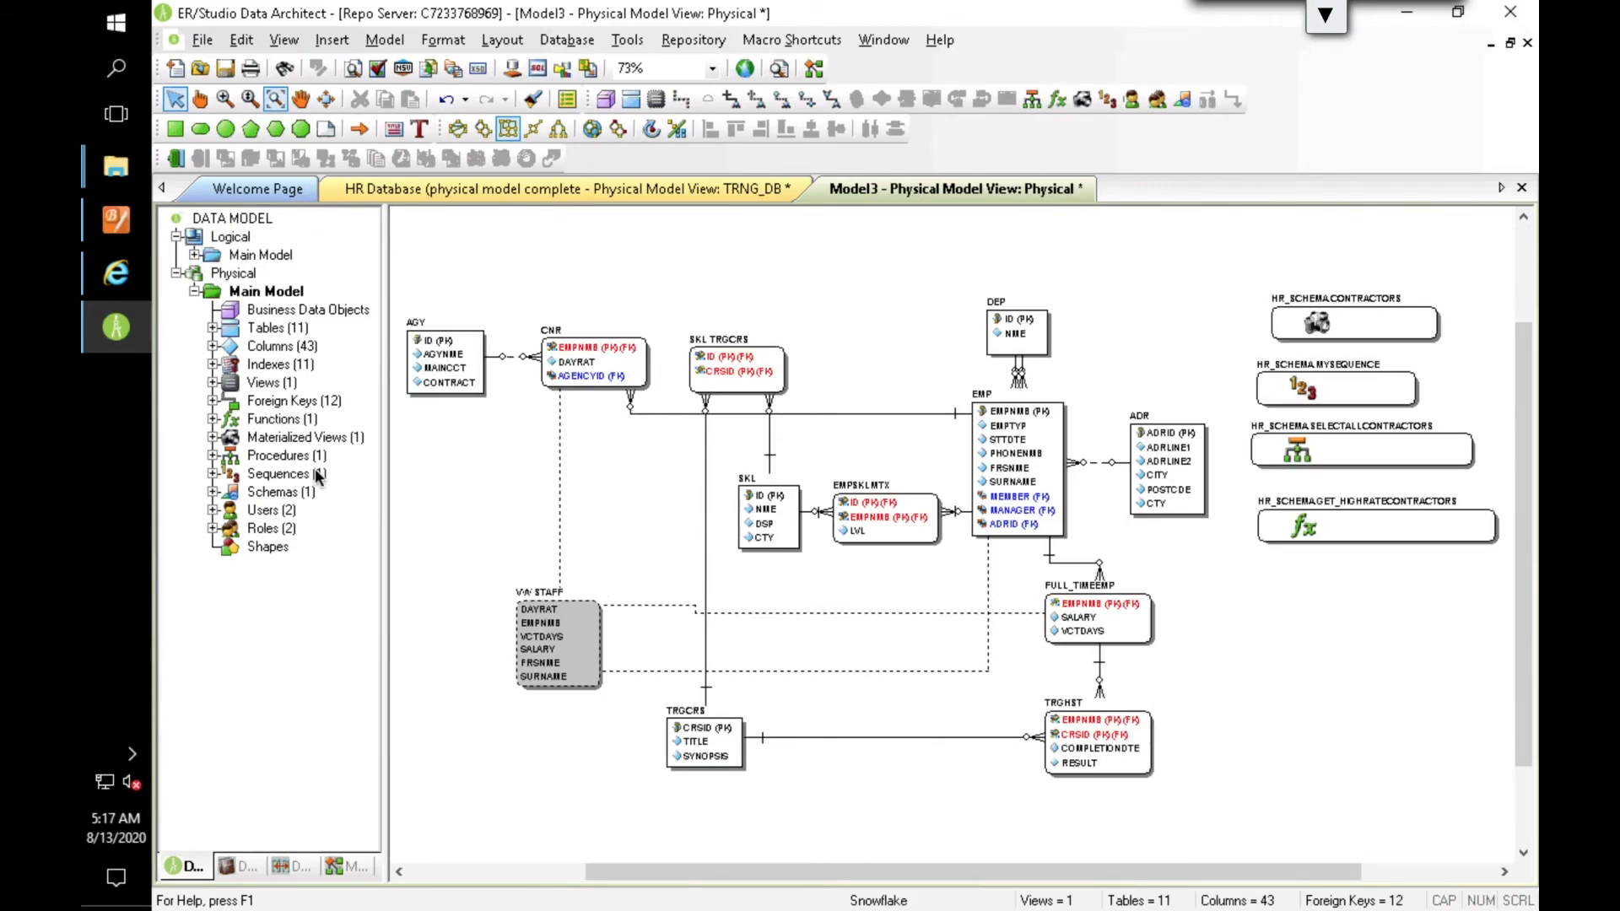